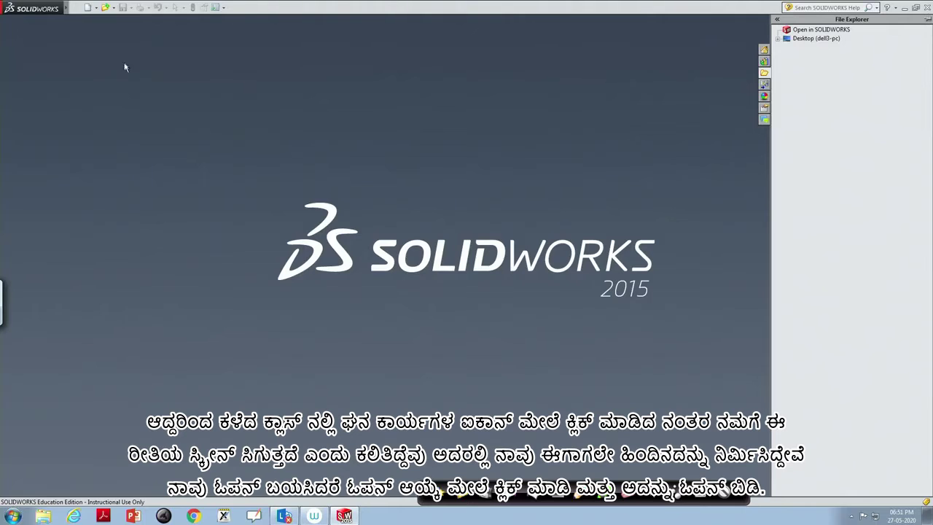
- Cancel the Open browser and create a new blank Part document
click(97, 10)
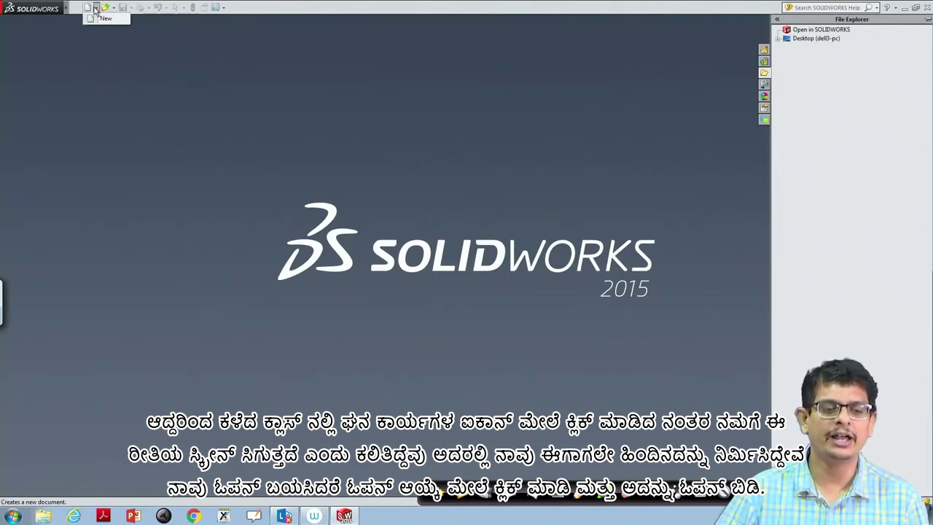
click(96, 9)
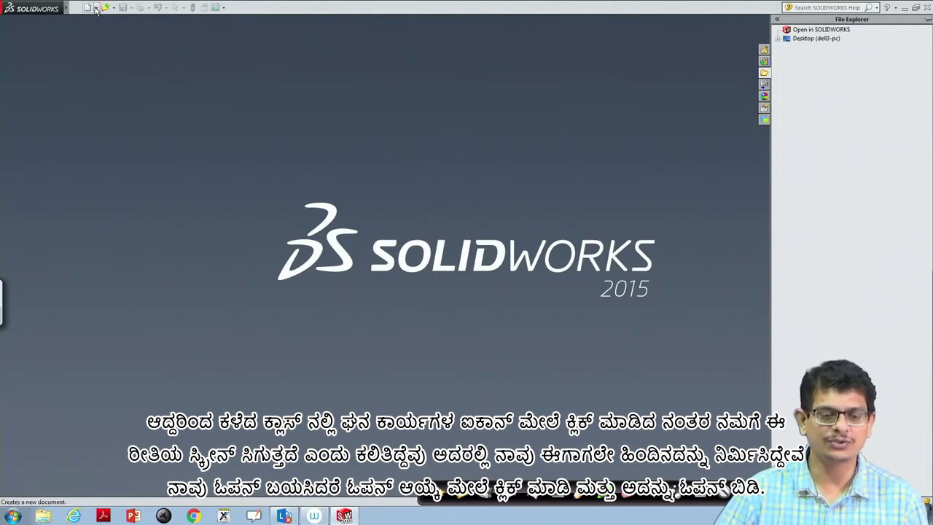
click(105, 8)
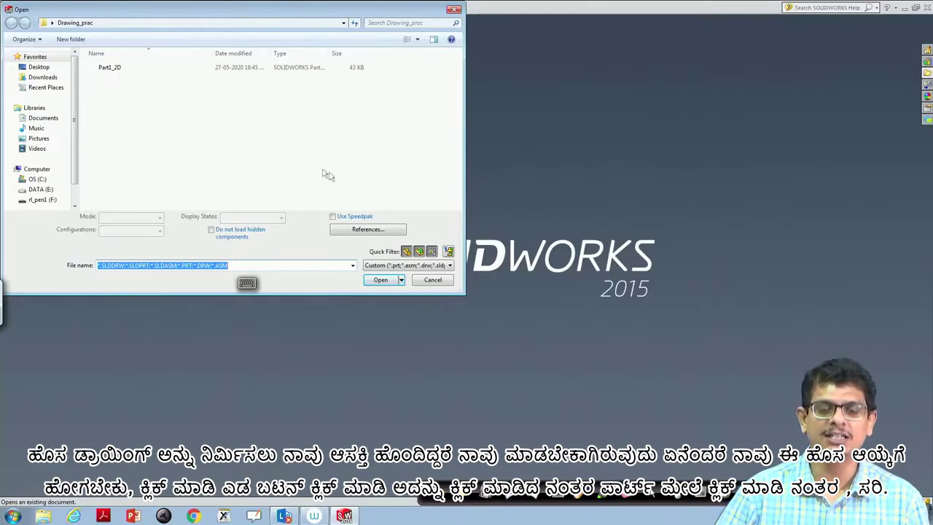
click(432, 279)
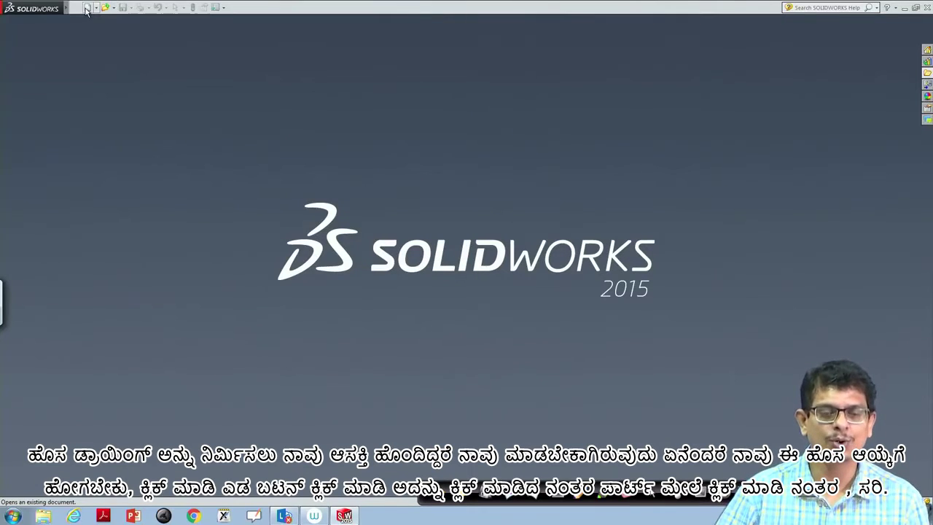
click(87, 9)
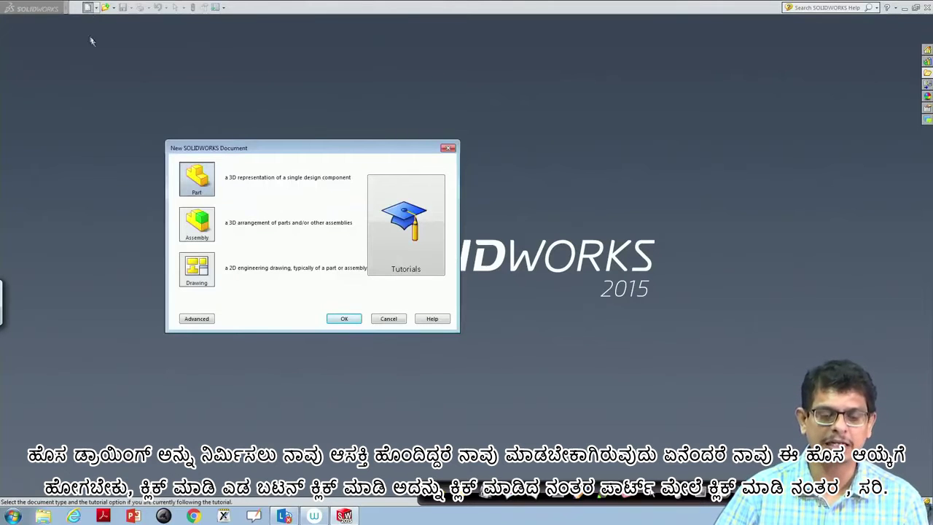
click(344, 321)
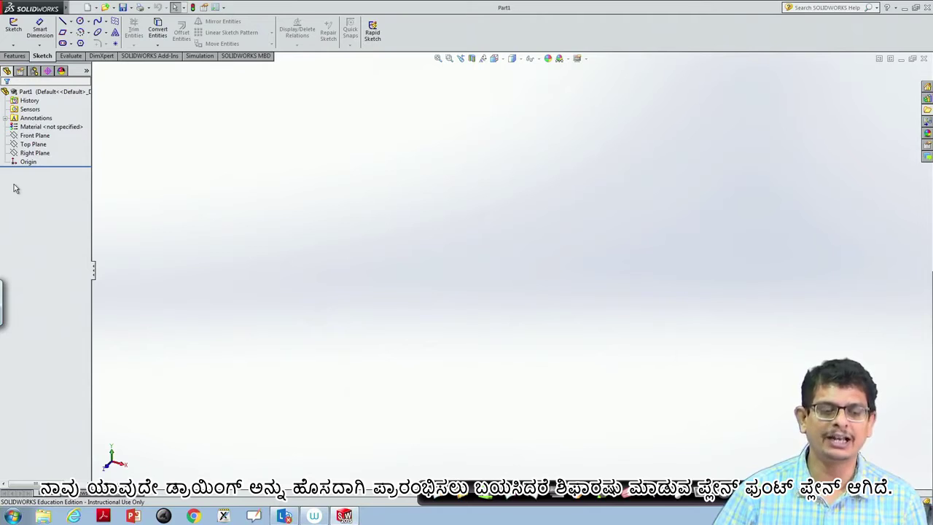
- Turn the view Normal To the Front Plane so it faces the screen
click(32, 136)
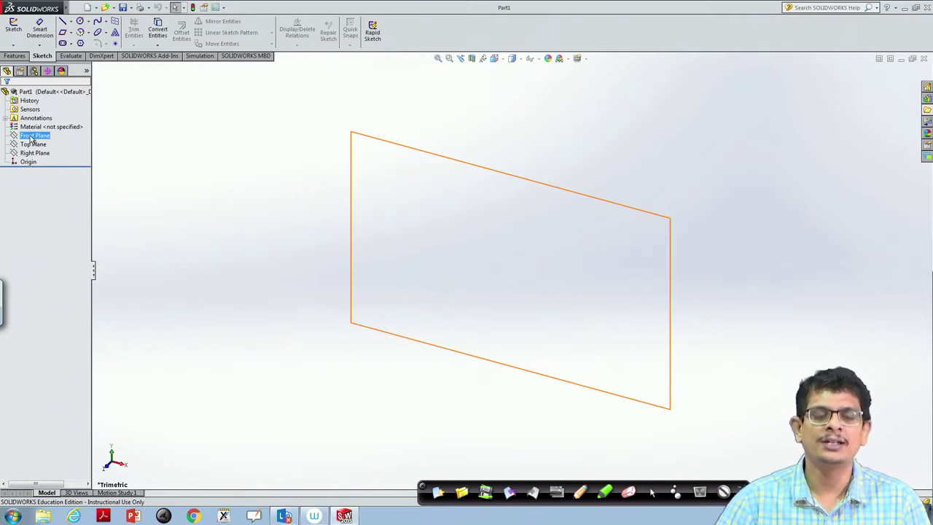
right_click(31, 137)
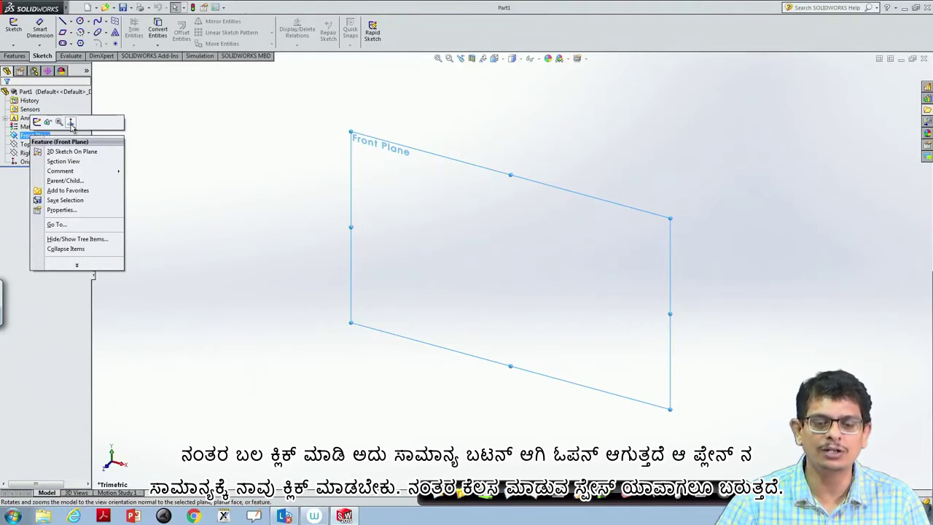
click(71, 124)
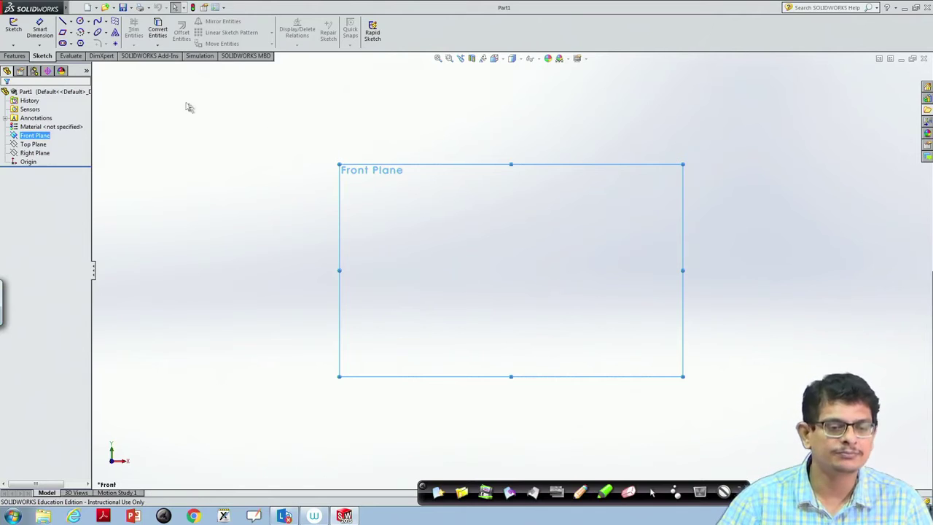
click(70, 24)
- Draw a single horizontal line on the Front Plane
click(86, 33)
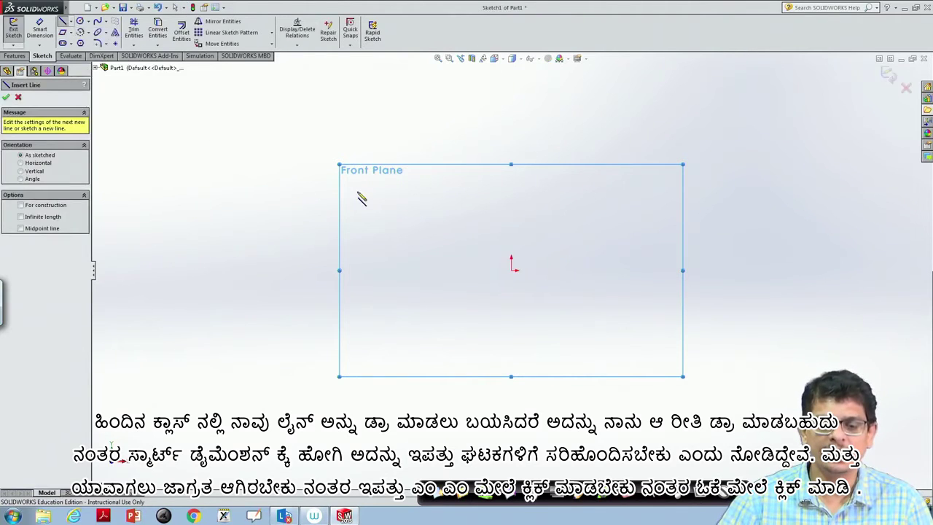
click(357, 191)
click(422, 191)
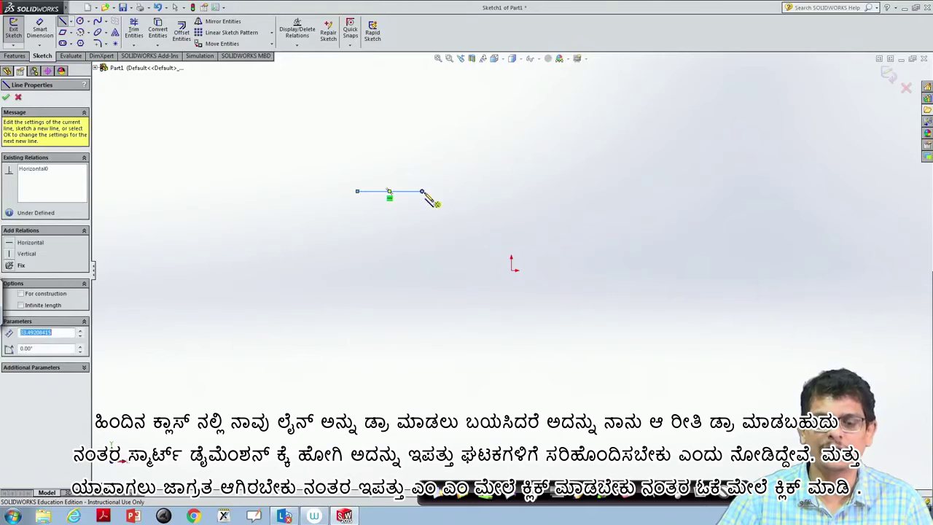
double_click(422, 191)
key(Escape)
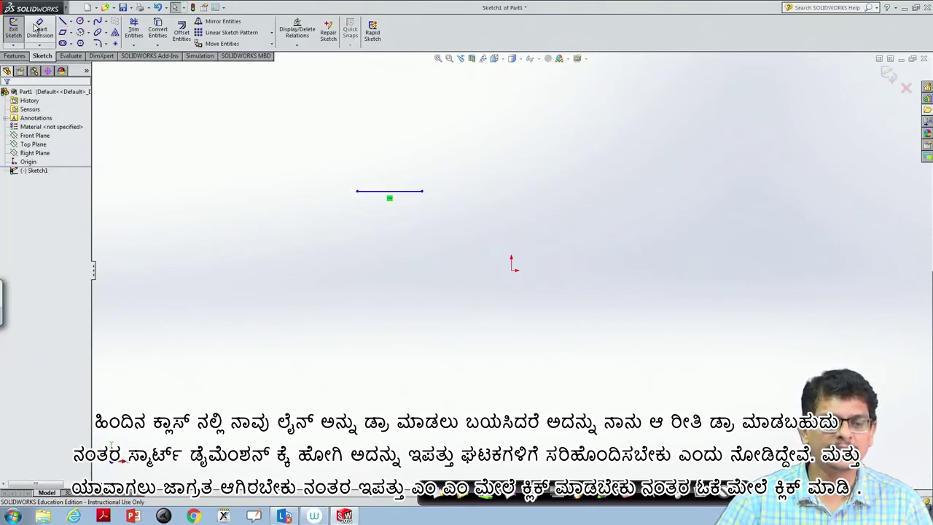
- Dimension the horizontal line to a length of 20 mm
click(35, 28)
click(388, 190)
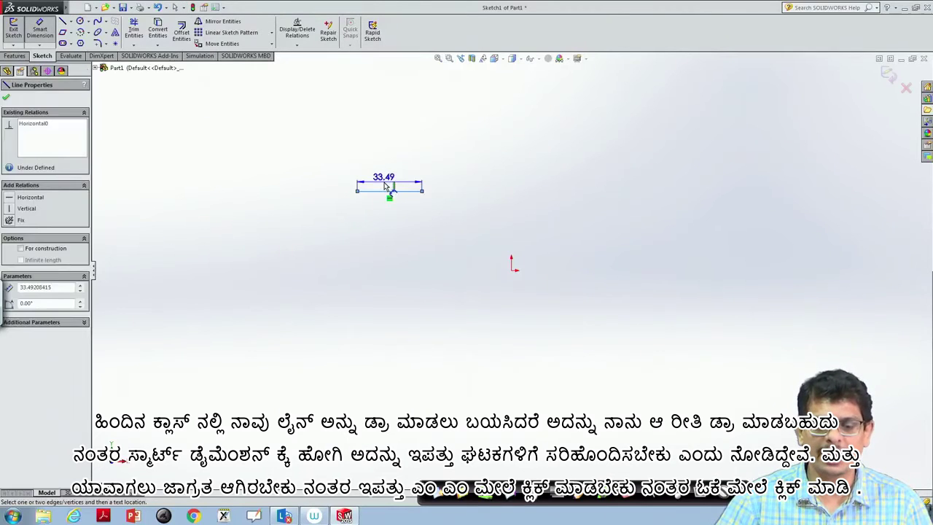
click(386, 186)
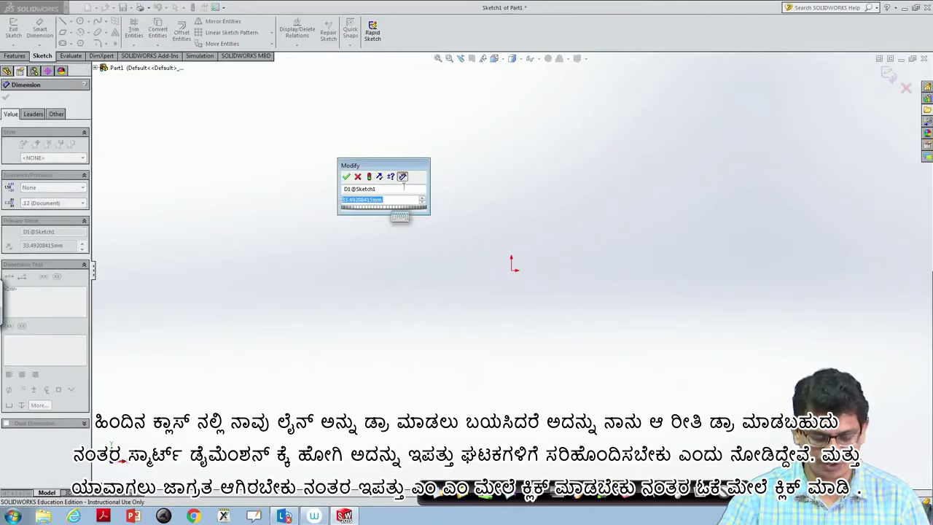
text(20)
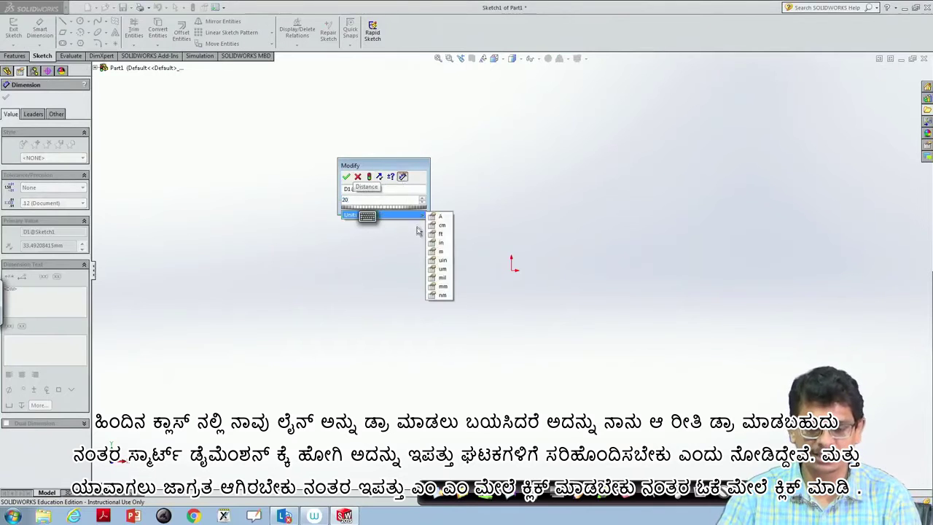
click(444, 287)
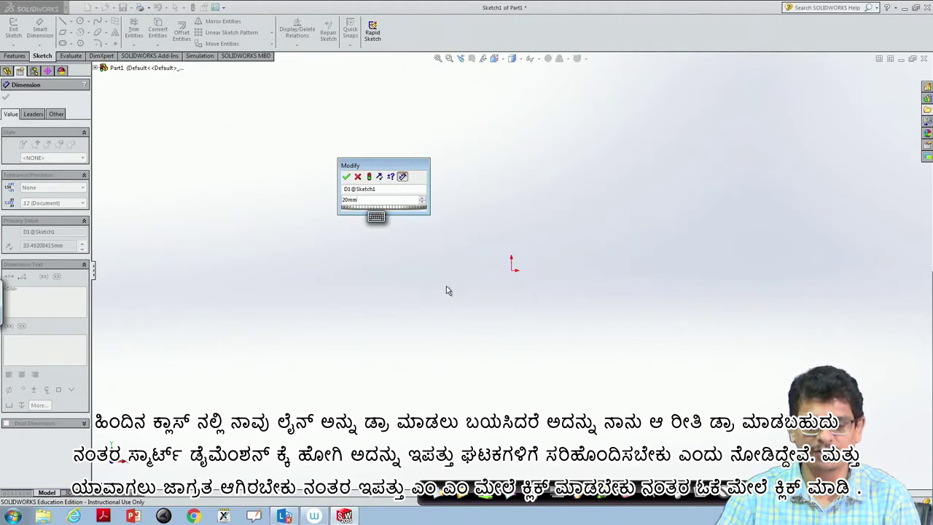
click(346, 176)
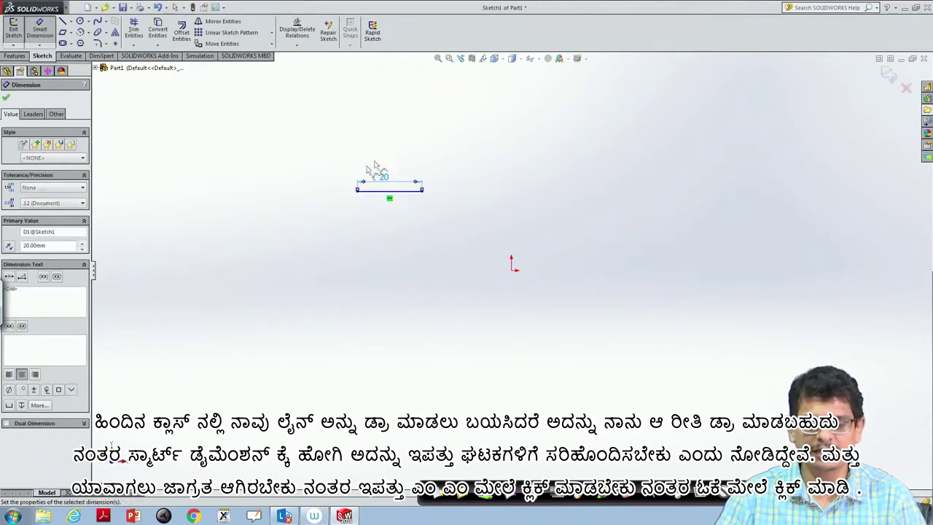
key(Escape)
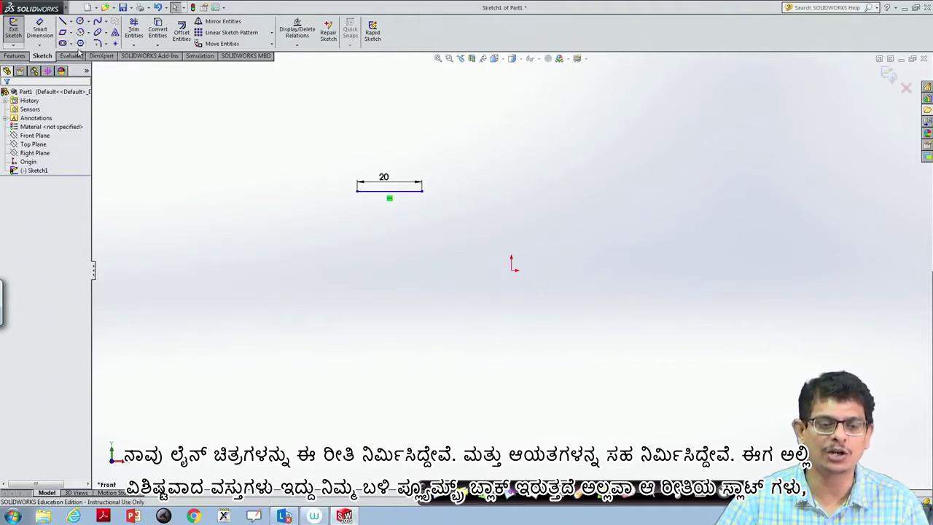
click(70, 45)
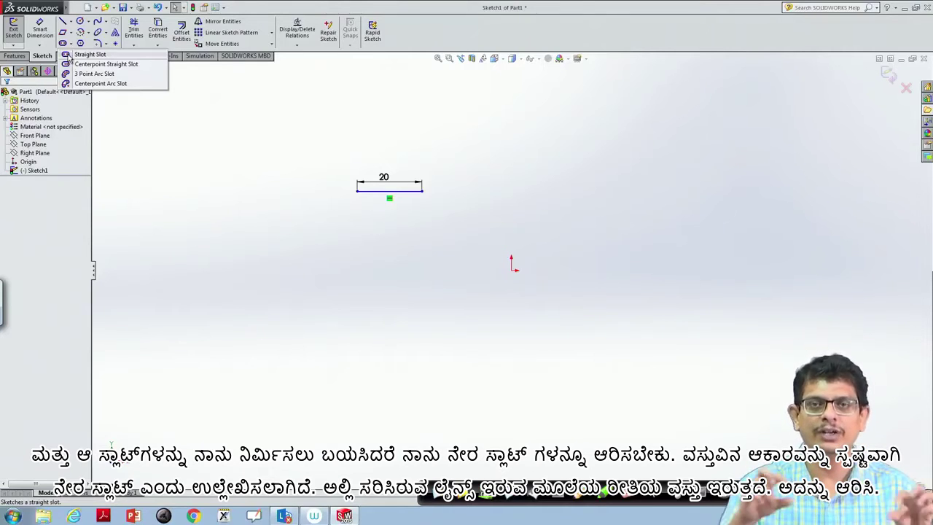
click(90, 55)
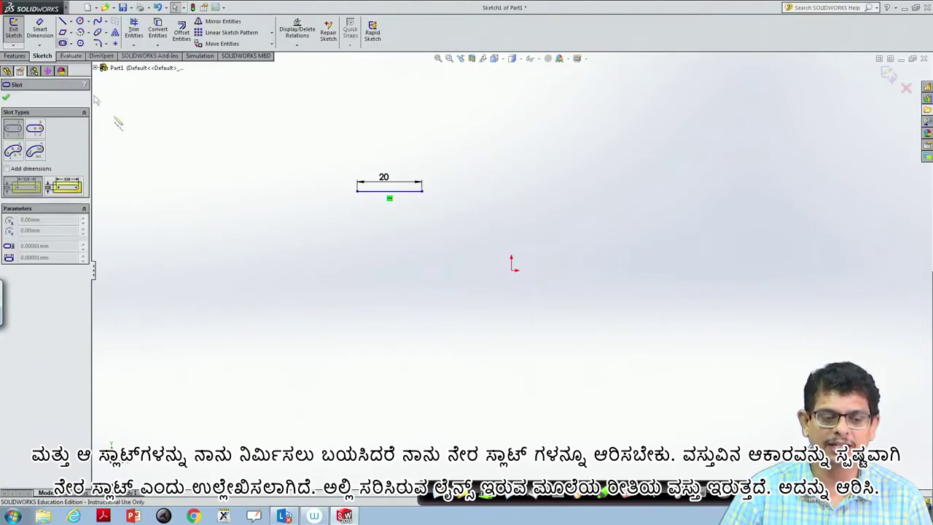
click(311, 255)
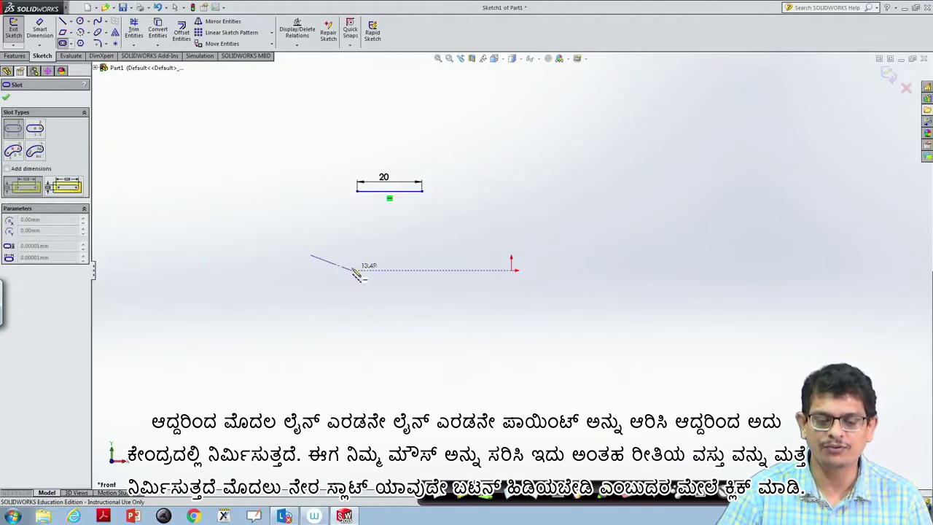
click(435, 256)
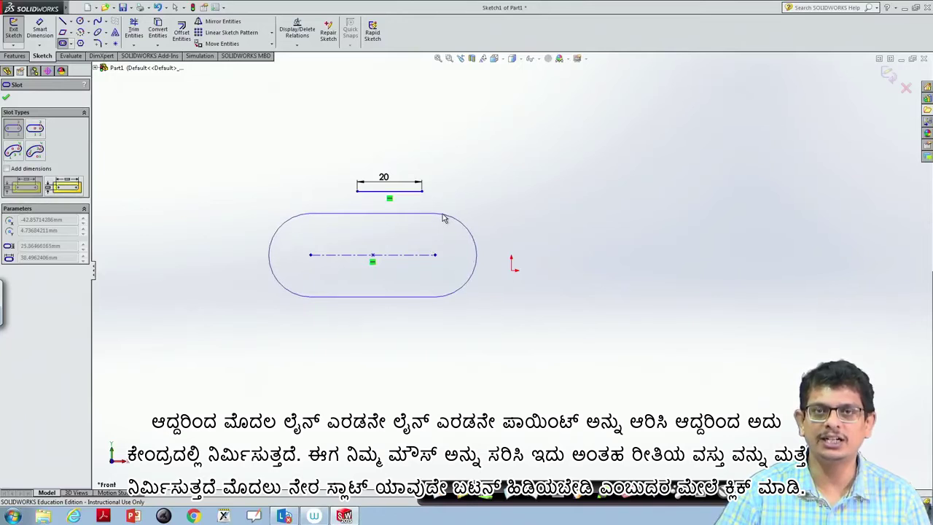
key(Escape)
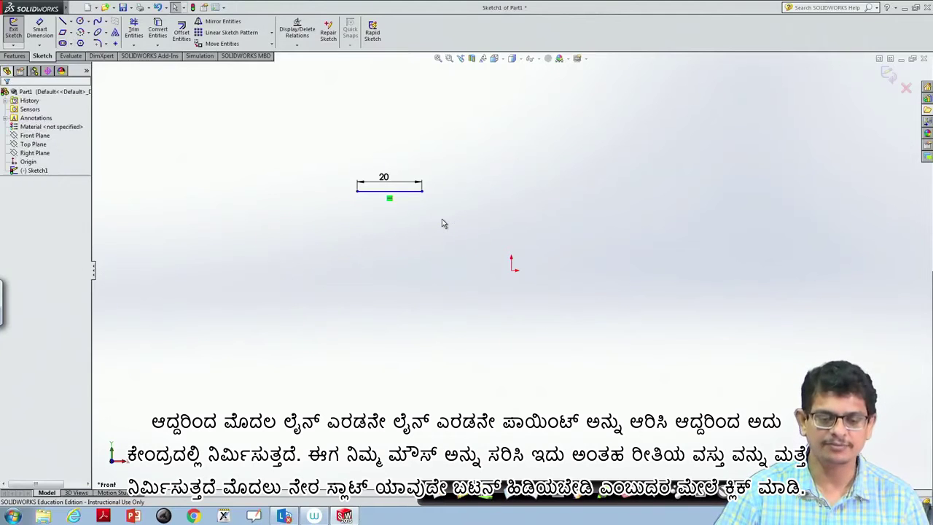
- Draw a straight slot below the 20 mm line, about 39.70 long and 22.06 wide
click(70, 46)
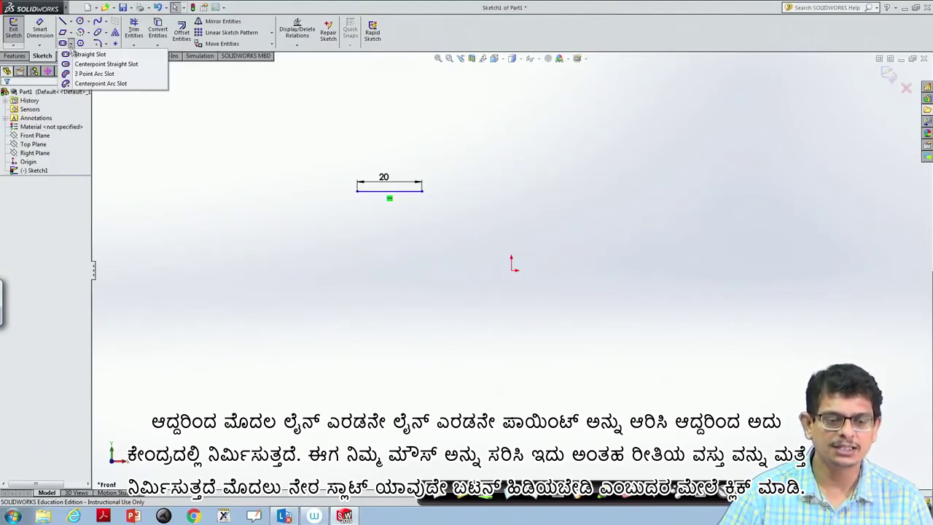
click(88, 52)
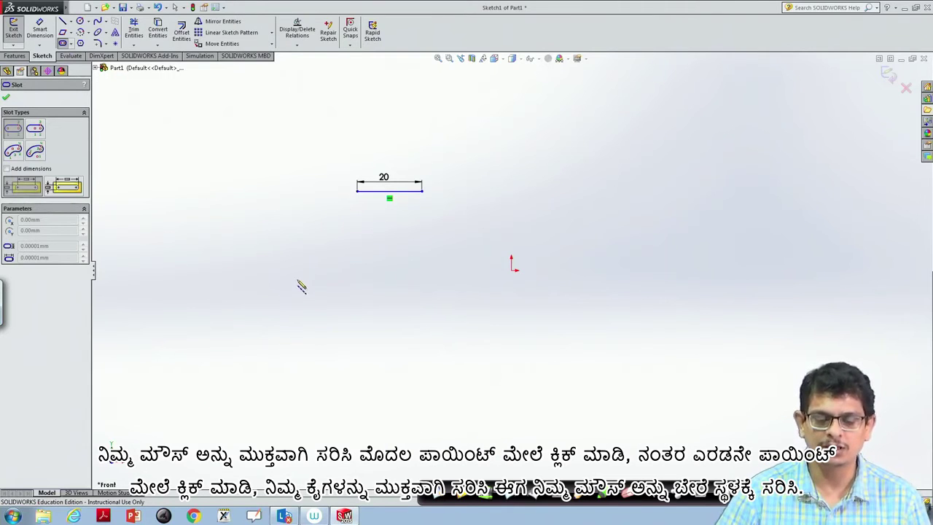
click(297, 280)
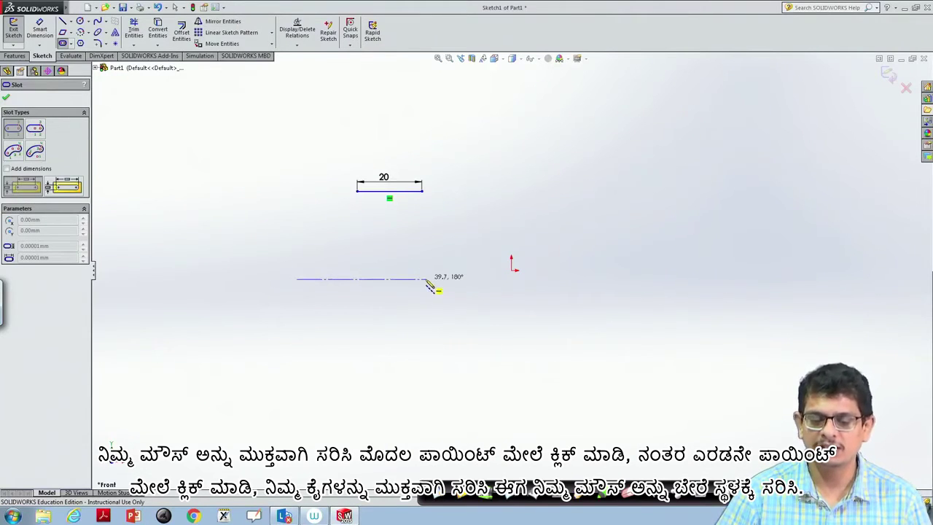
click(426, 281)
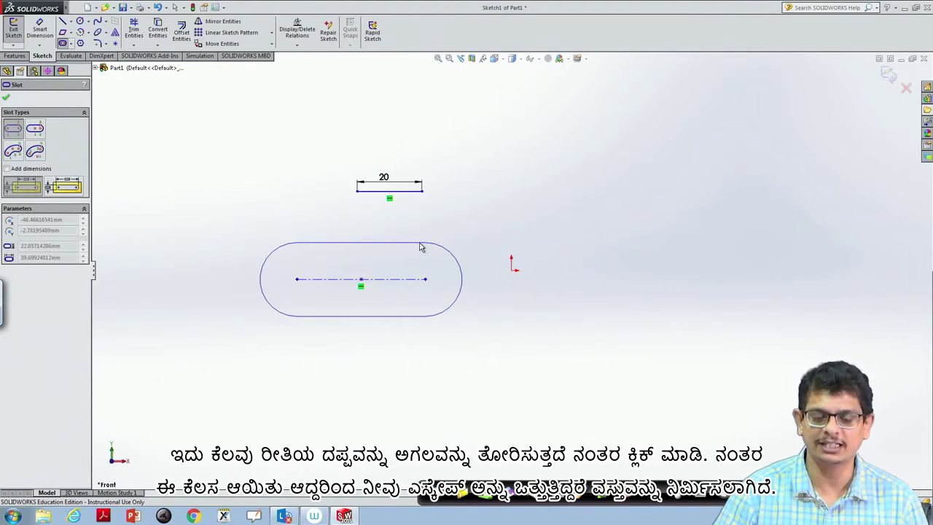
click(420, 247)
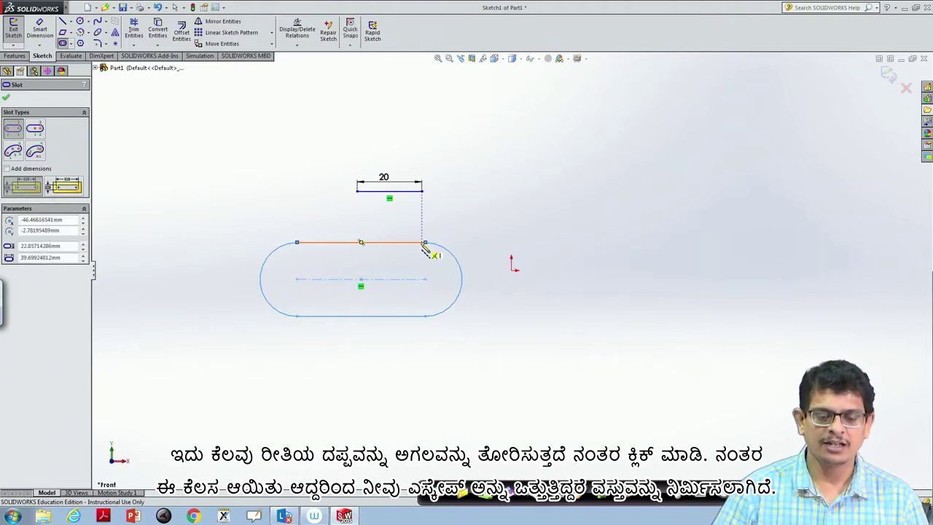
key(Escape)
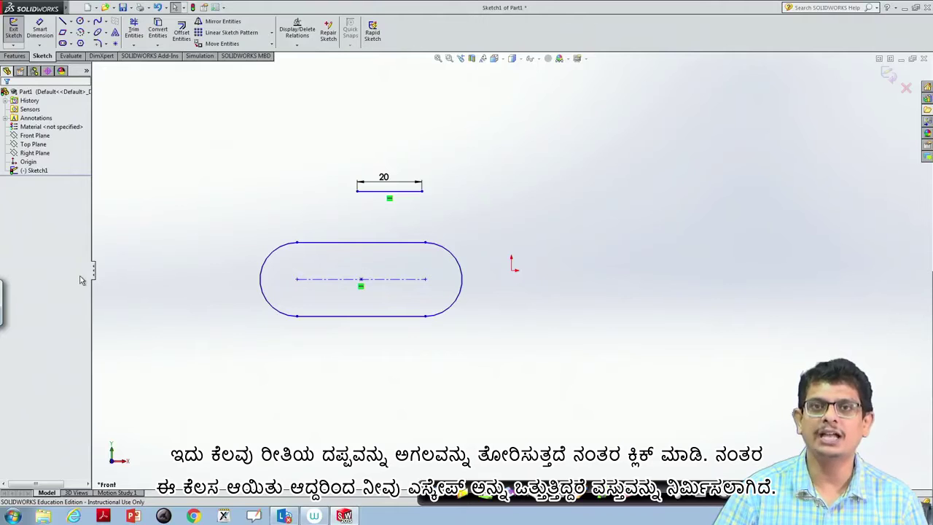
- Dimension the slot's top straight edge to 40 mm
click(39, 30)
click(338, 242)
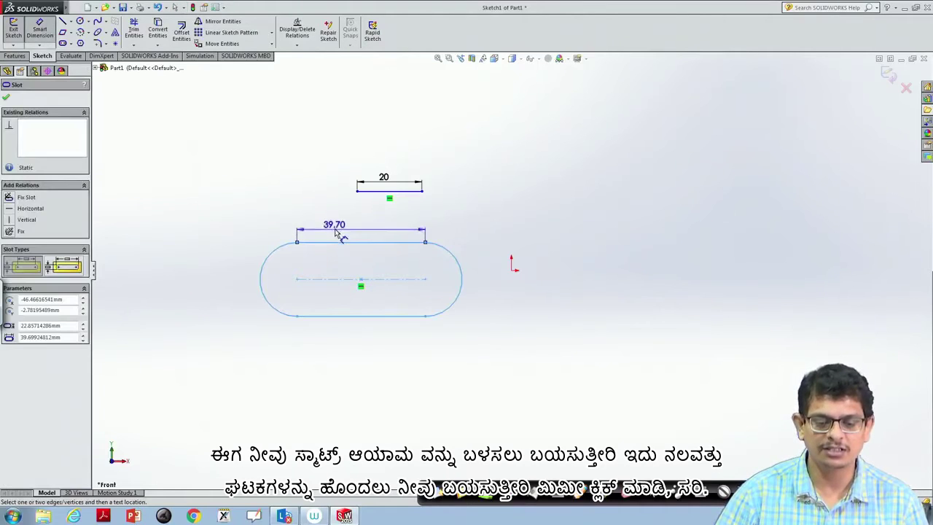
click(370, 229)
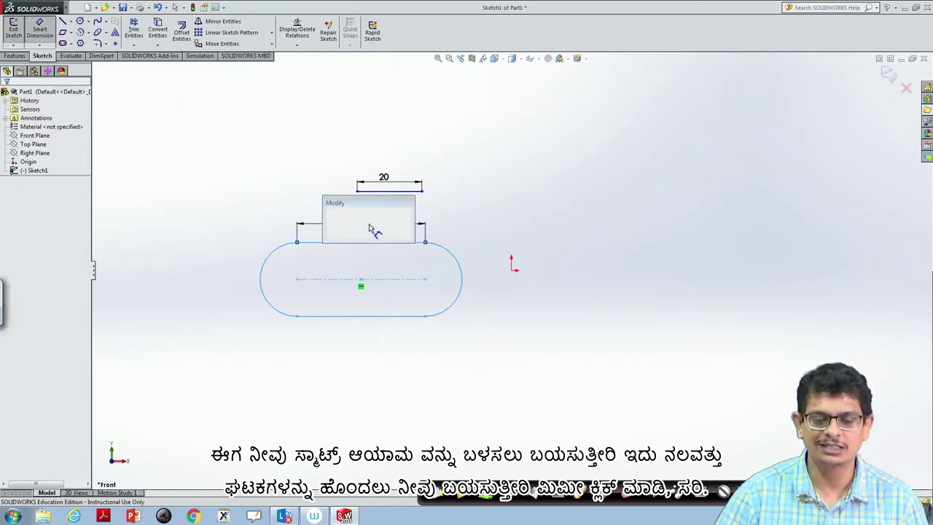
text(40)
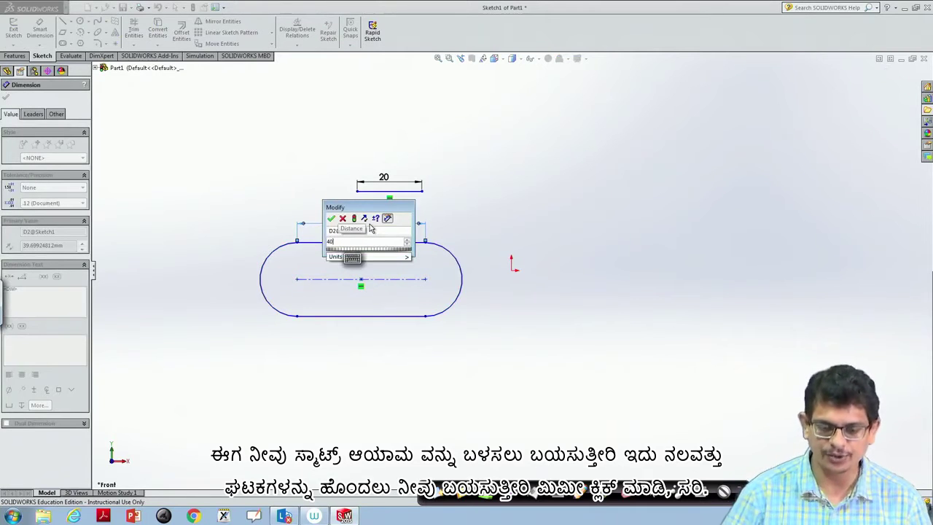
click(393, 257)
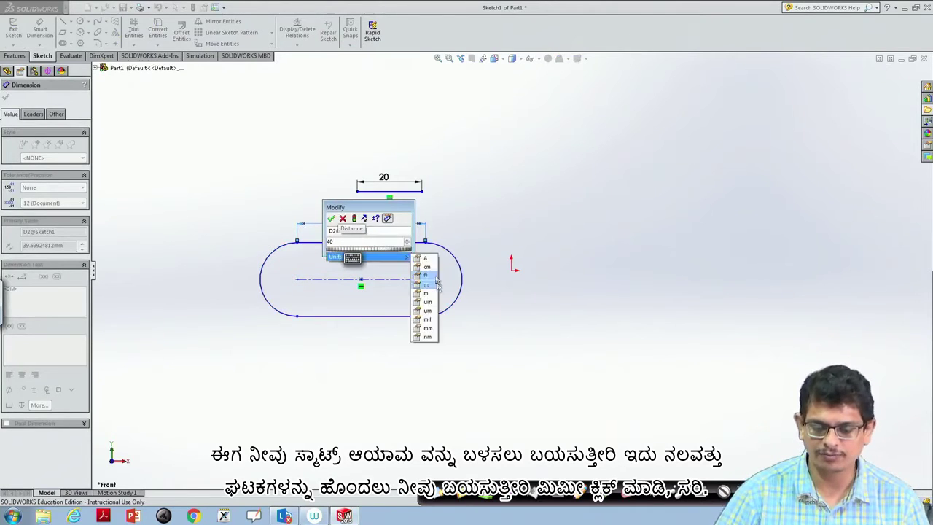
click(426, 329)
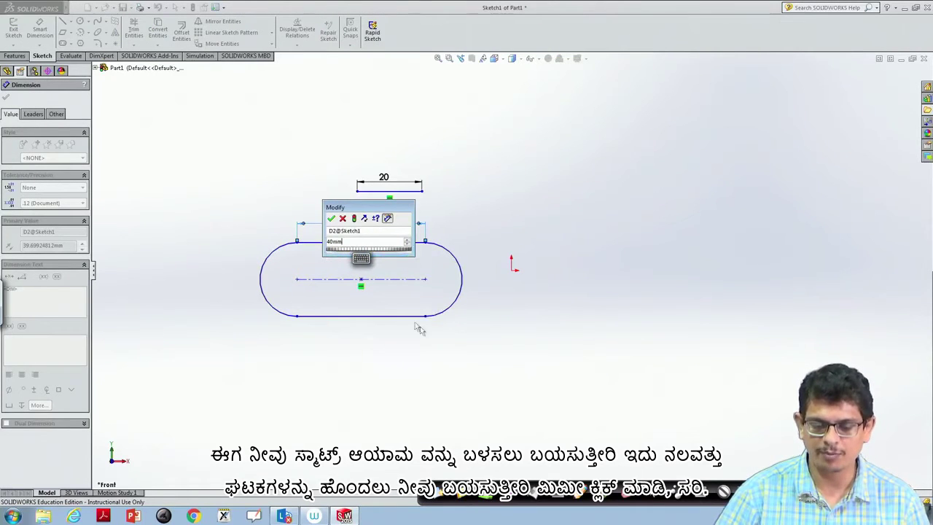
click(330, 220)
key(Escape)
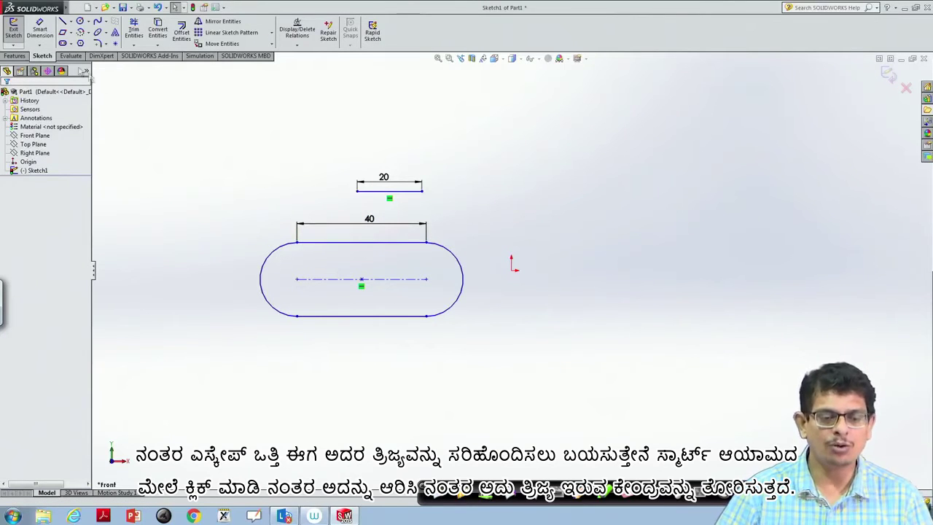
- Dimension the slot's left end arc to radius R10 mm
click(42, 28)
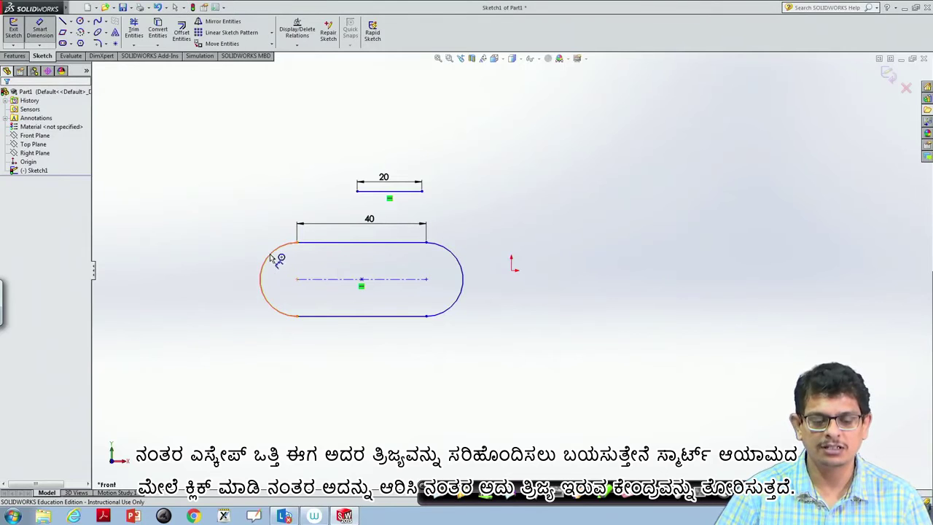
click(273, 257)
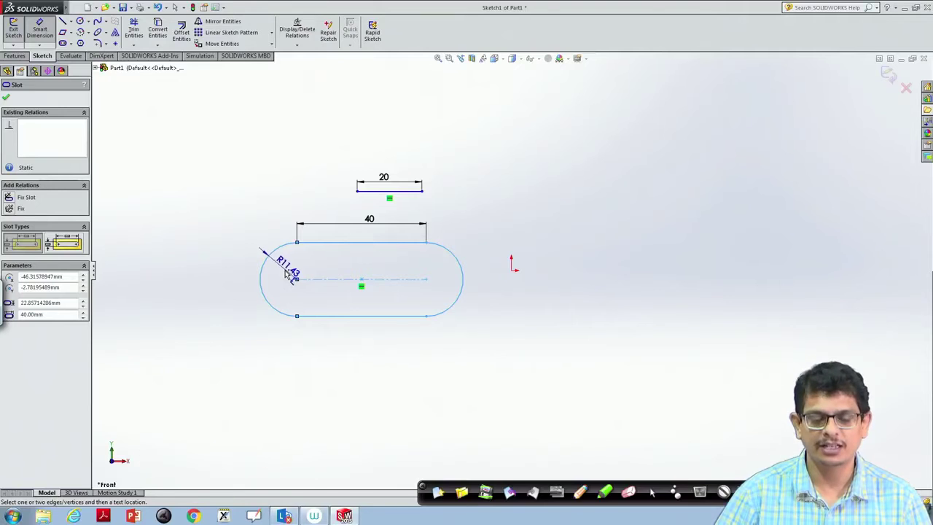
click(292, 268)
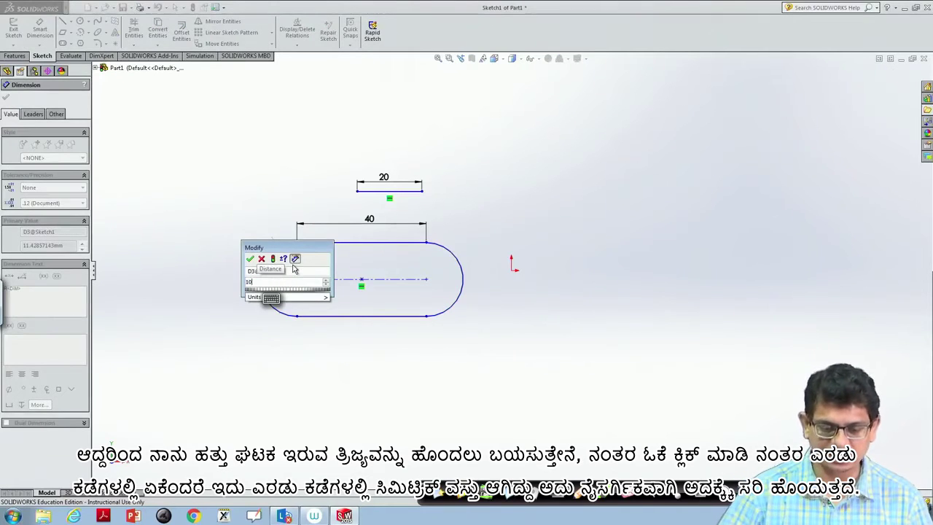
text(10)
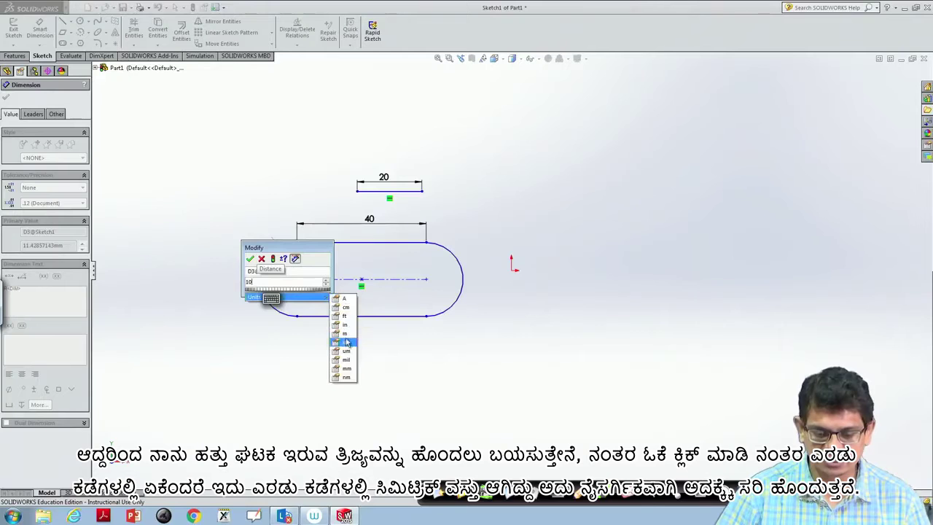
click(349, 369)
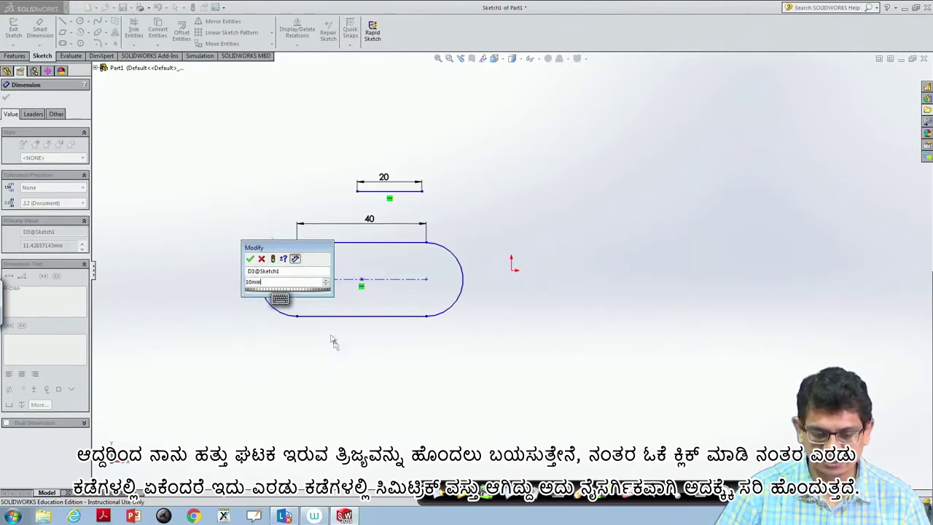
click(250, 258)
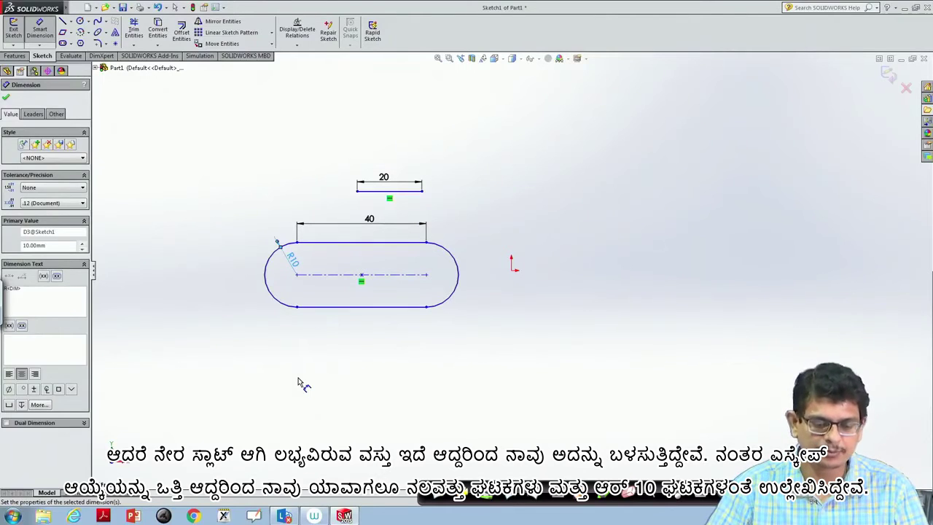
key(Escape)
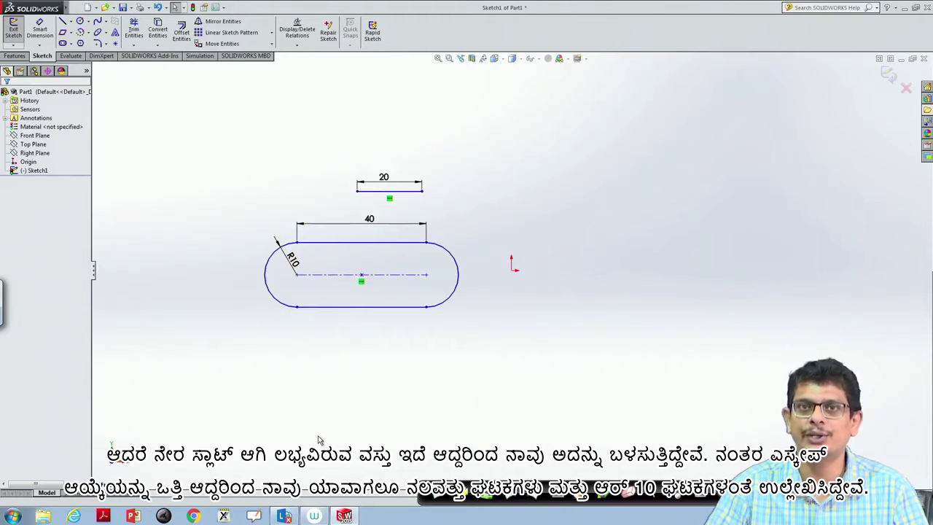
- Draw a narrow diagonal centerpoint straight slot in the upper right of the sketch
click(72, 45)
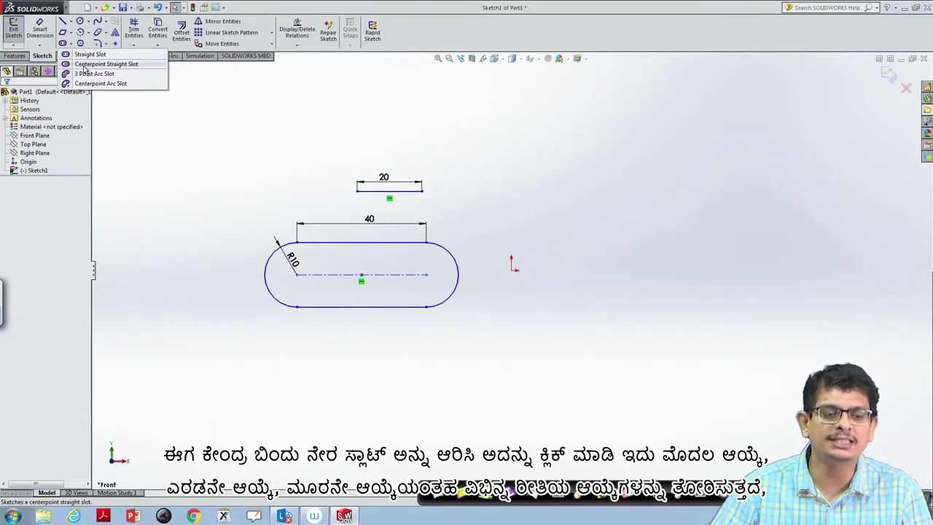
click(84, 66)
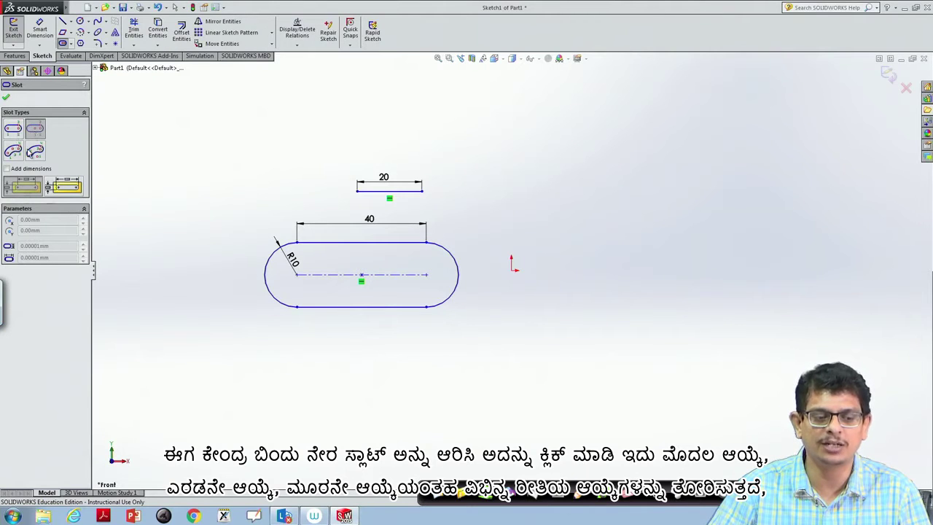
click(569, 143)
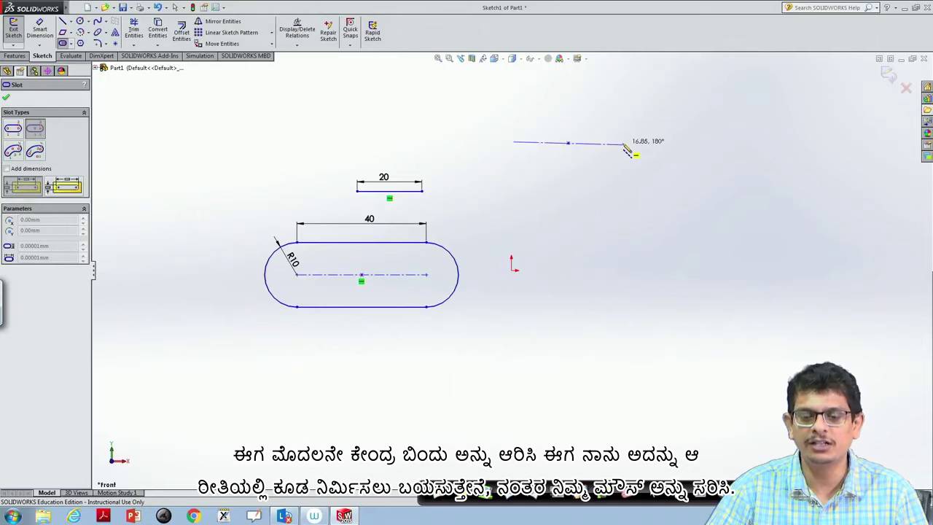
click(603, 179)
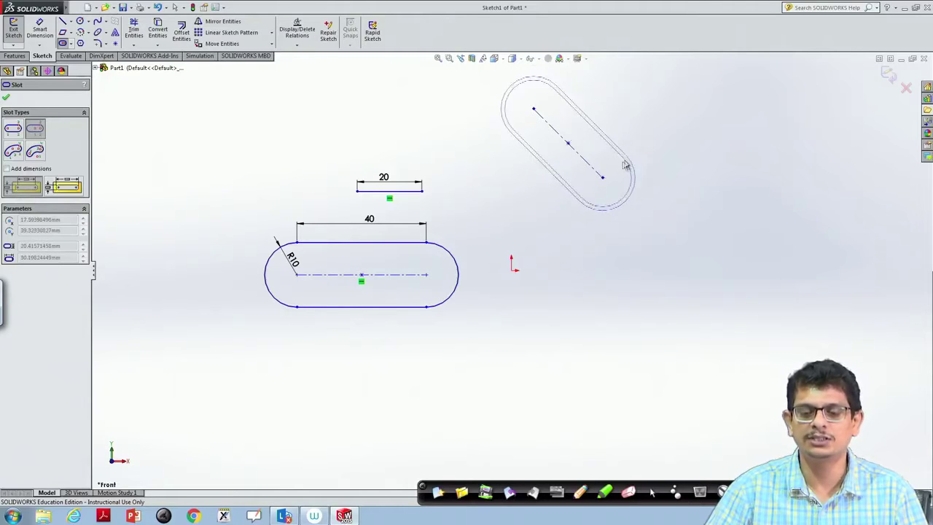
click(610, 175)
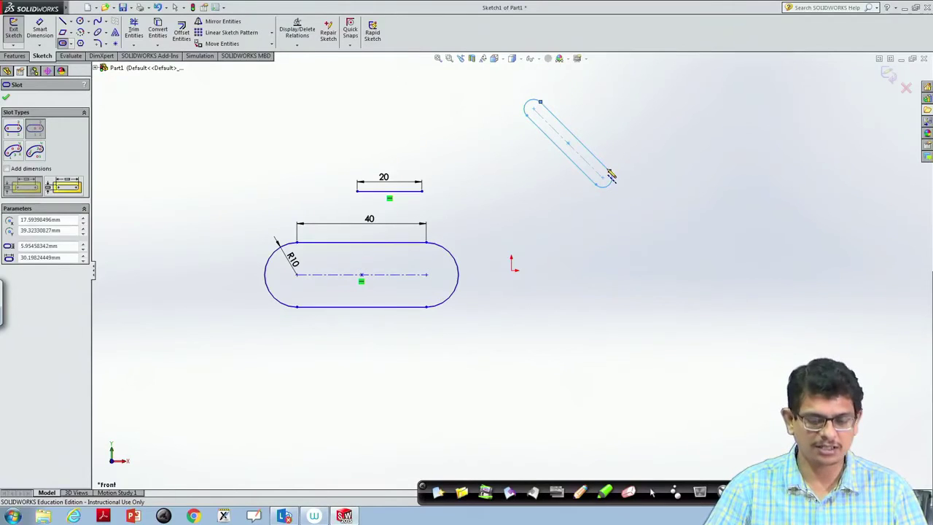
key(Escape)
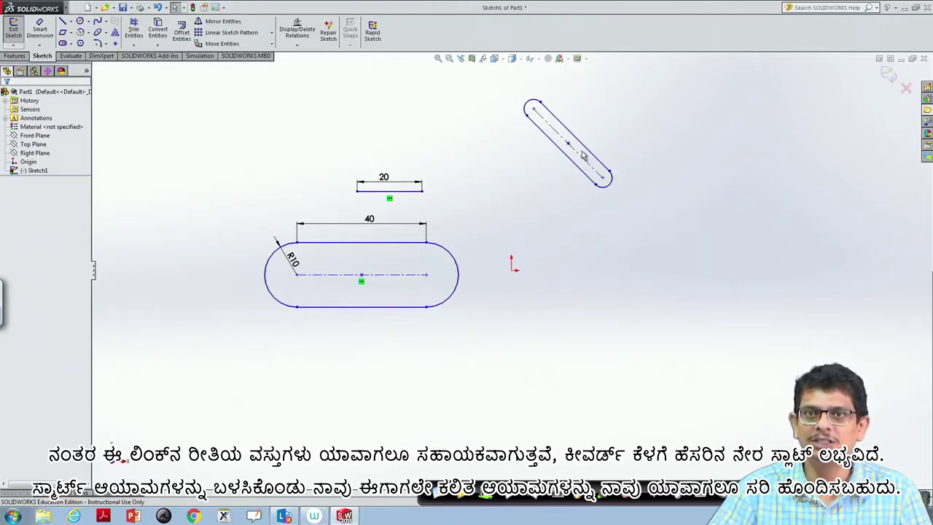
- Draw a small hooked three-point arc slot at the lower right
click(73, 46)
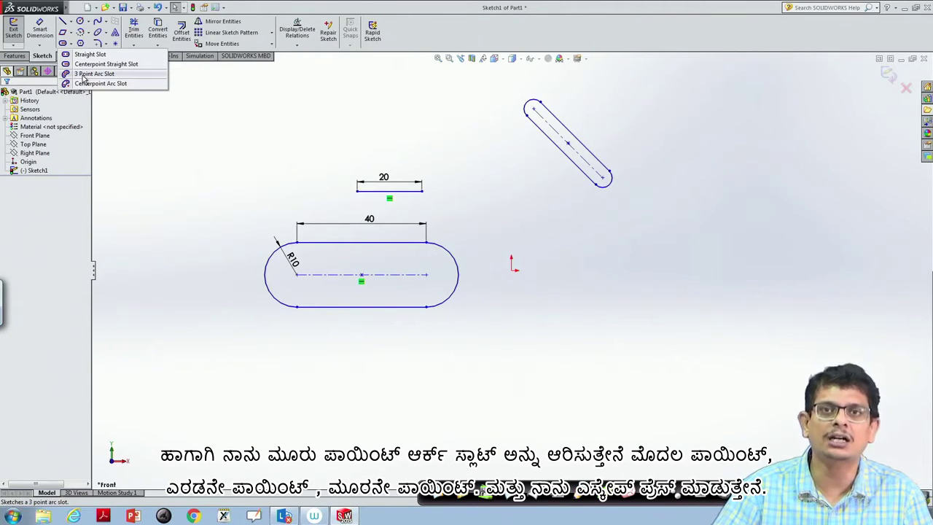
click(84, 77)
click(586, 322)
click(620, 295)
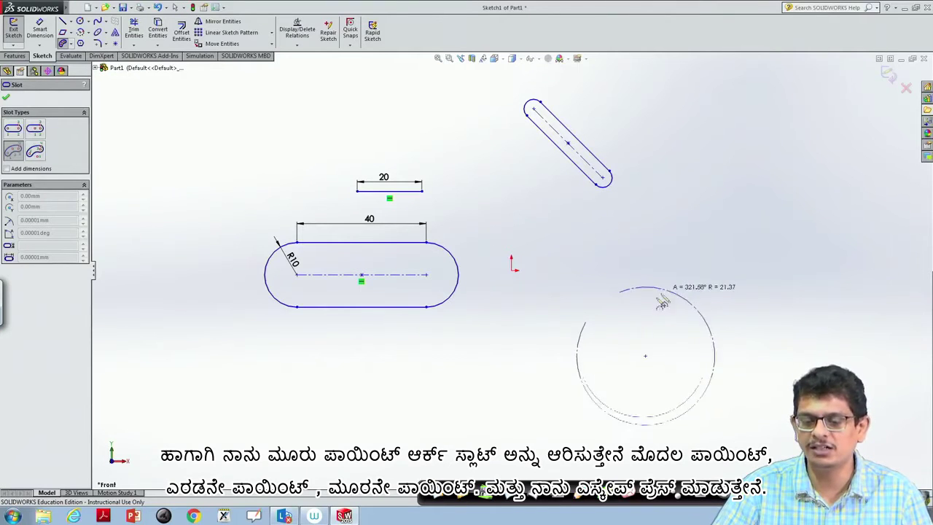
click(644, 326)
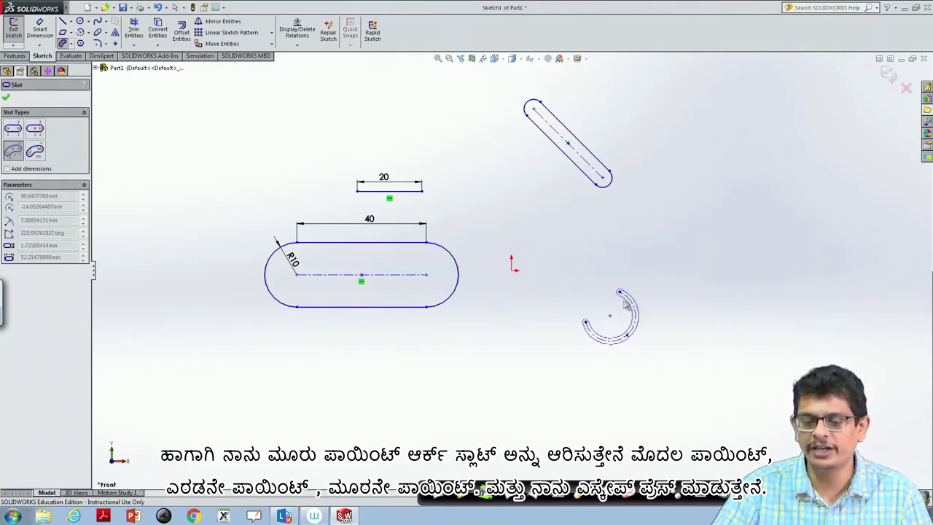
click(614, 305)
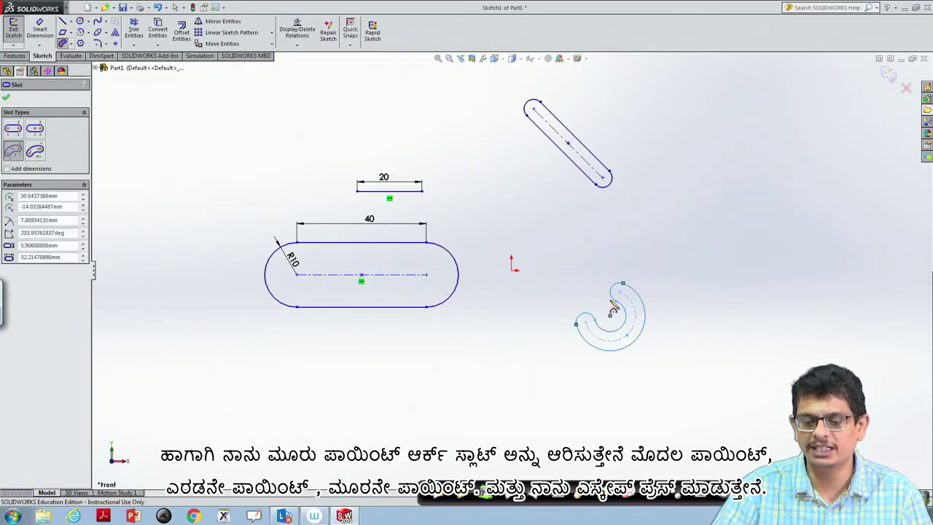
key(Escape)
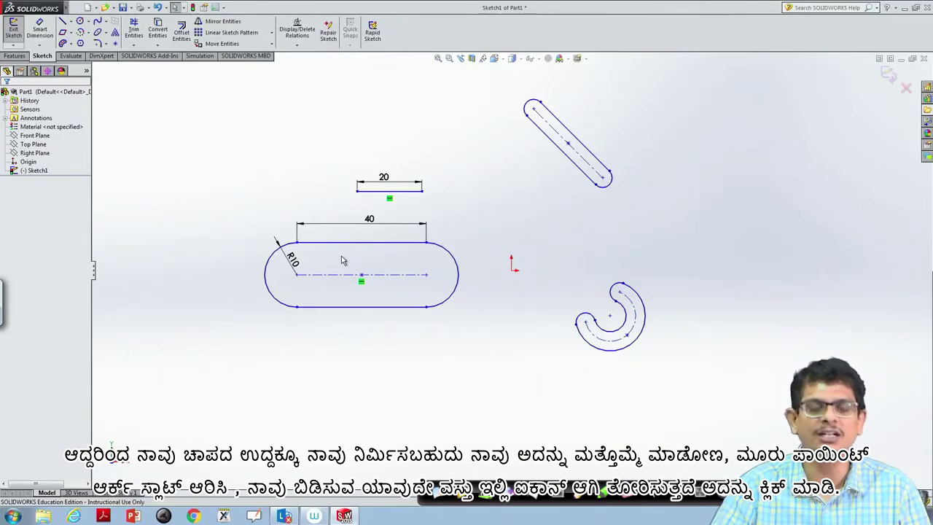
- Draw a larger U-shaped three-point arc slot at the upper right
click(71, 44)
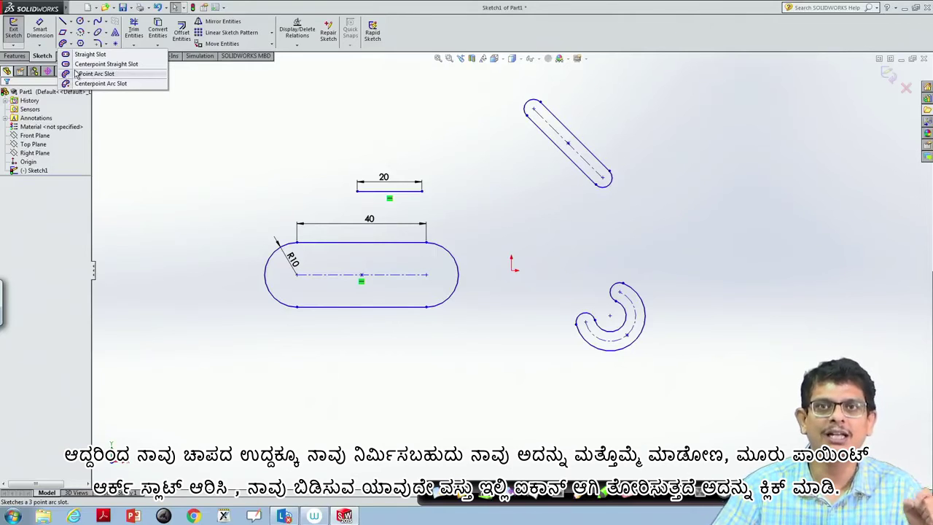
click(89, 75)
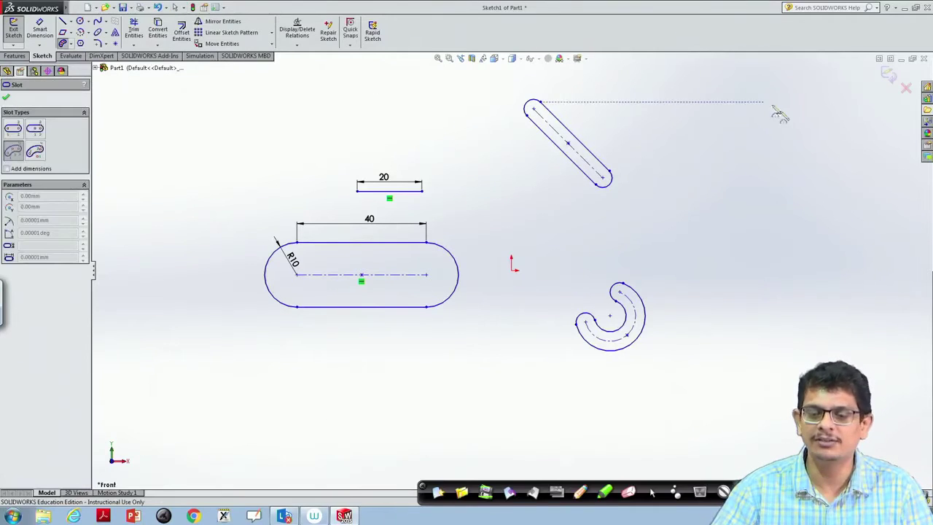
click(728, 144)
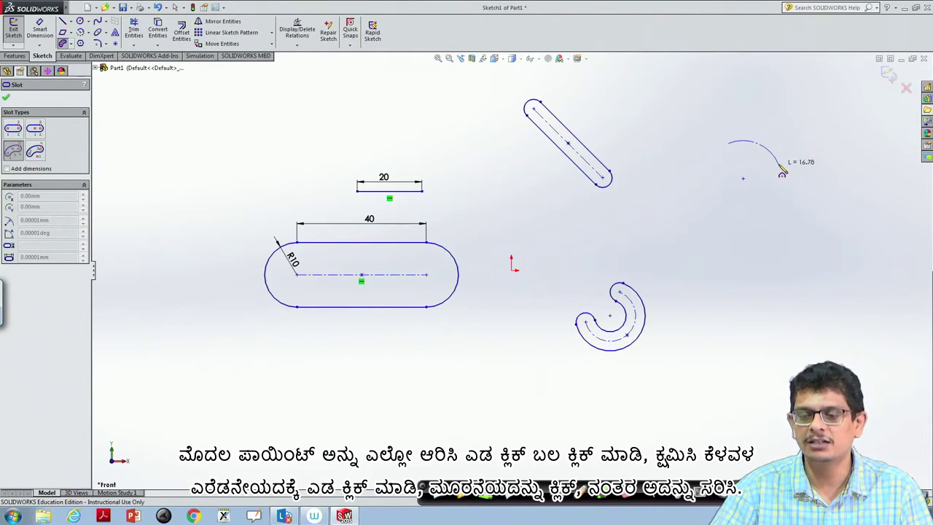
click(816, 175)
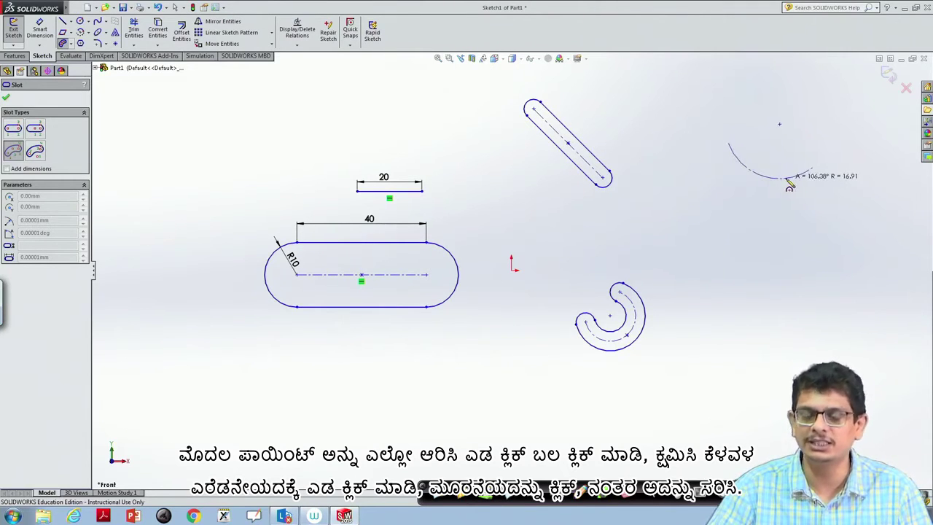
click(755, 212)
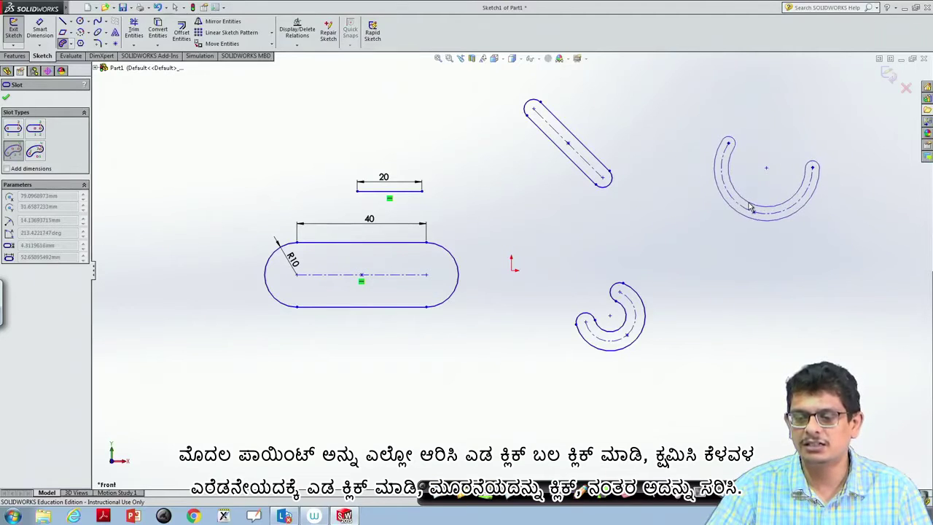
click(753, 206)
key(Escape)
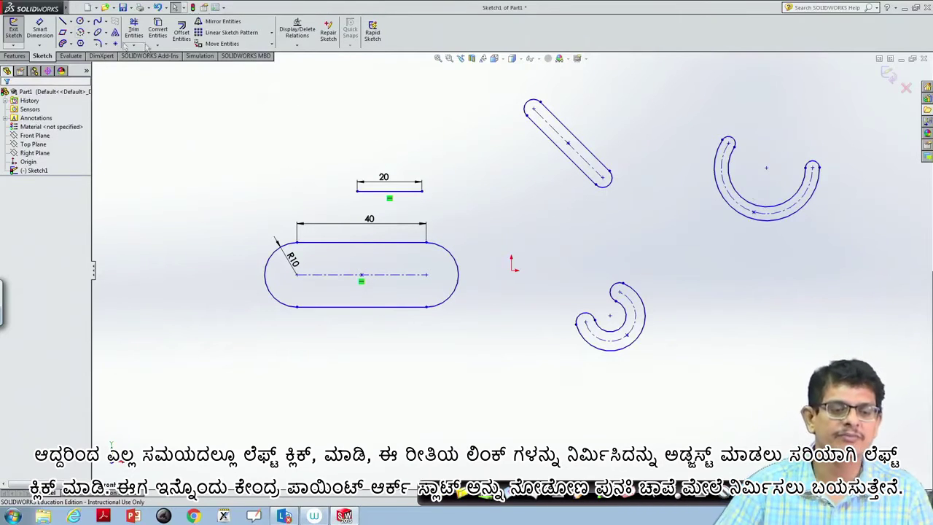
- Draw a small centerpoint arc slot curving around a centre at the lower left
click(71, 44)
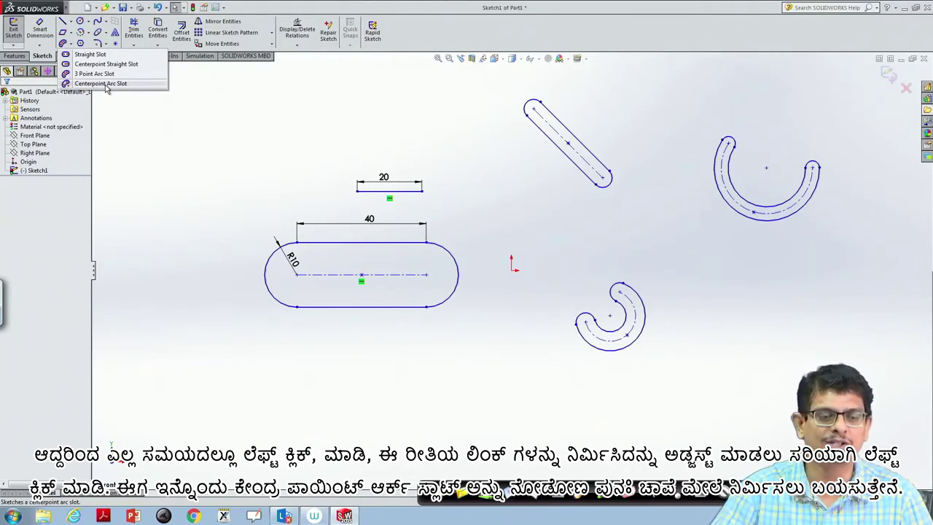
click(106, 84)
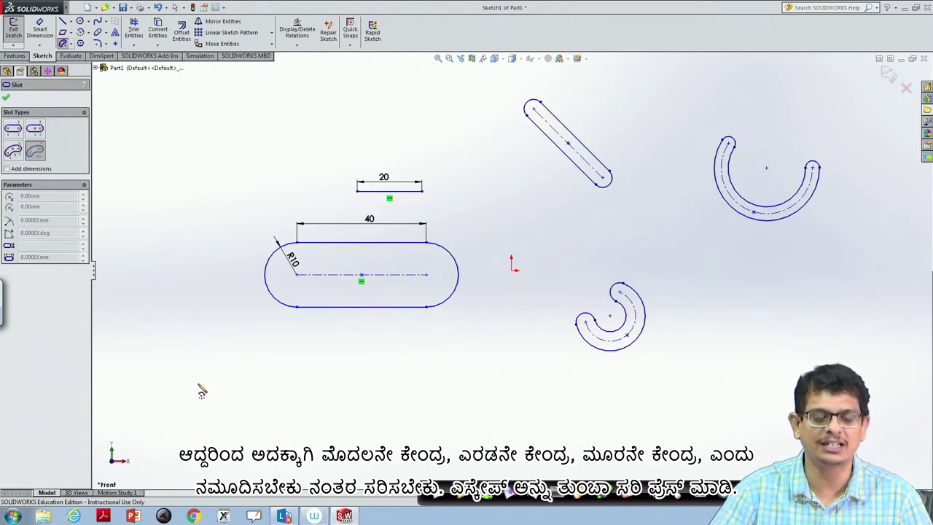
click(197, 383)
click(213, 347)
click(235, 397)
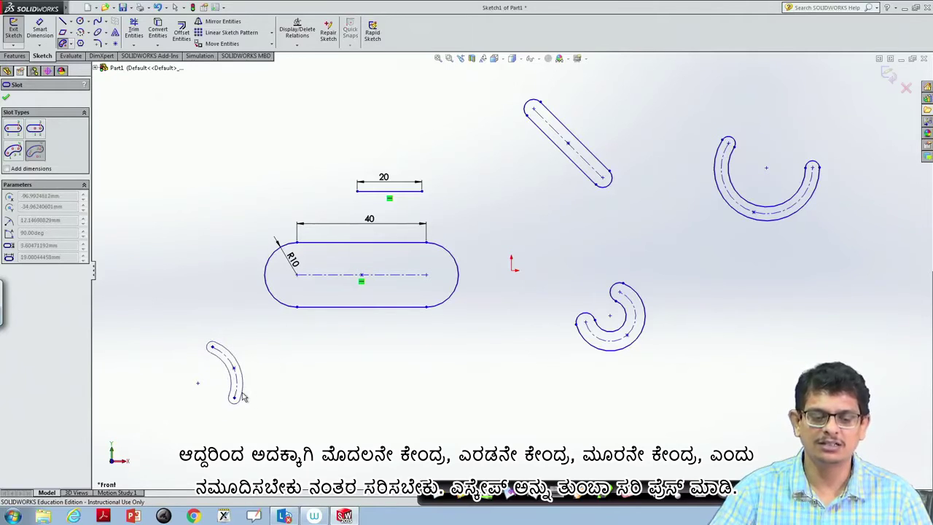
click(243, 398)
key(Escape)
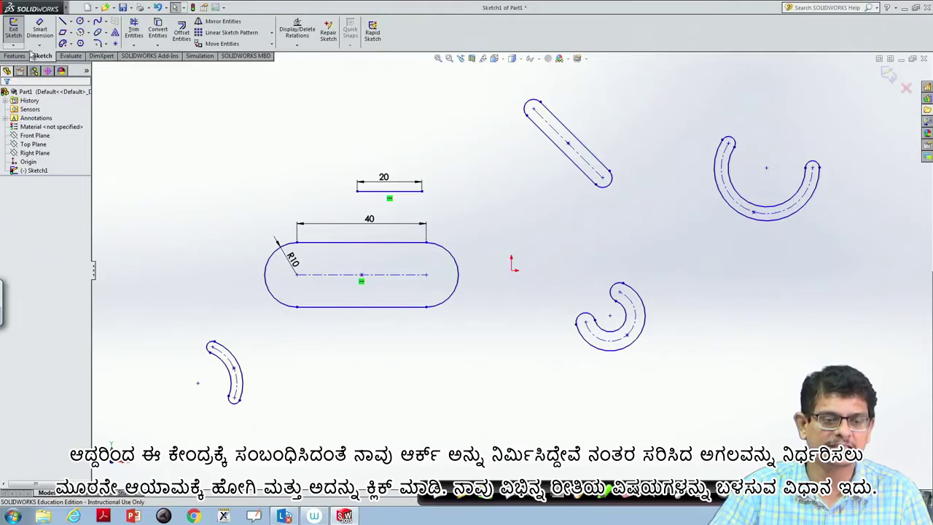
- Draw a diagonal from the slot's left centre and a vertical line at its right end
click(71, 21)
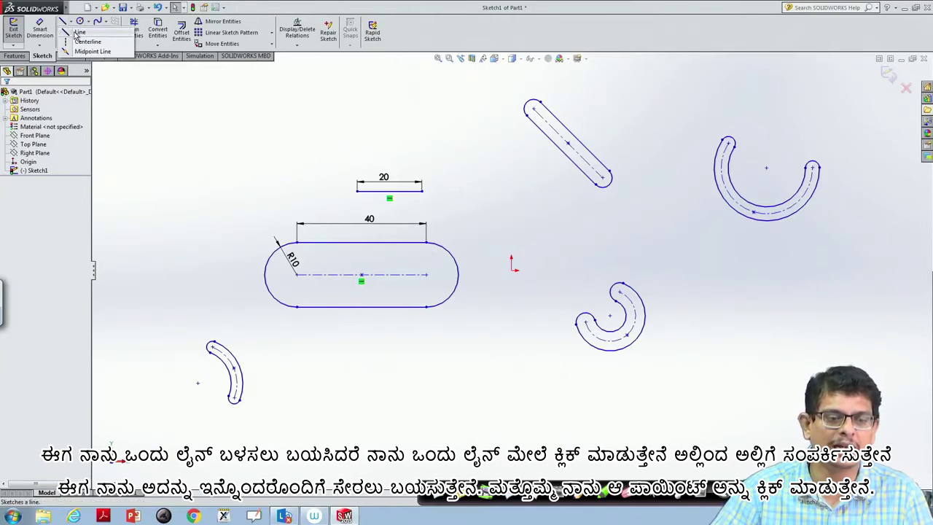
click(78, 33)
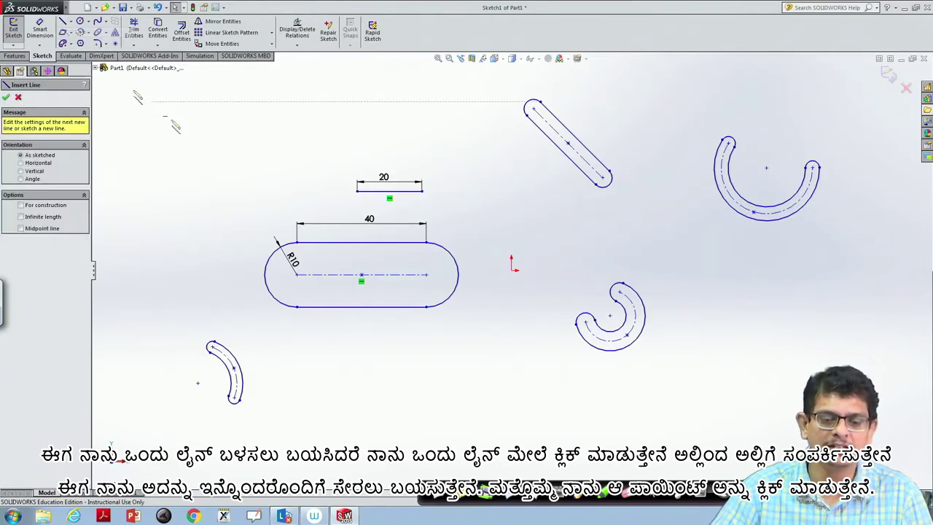
click(296, 274)
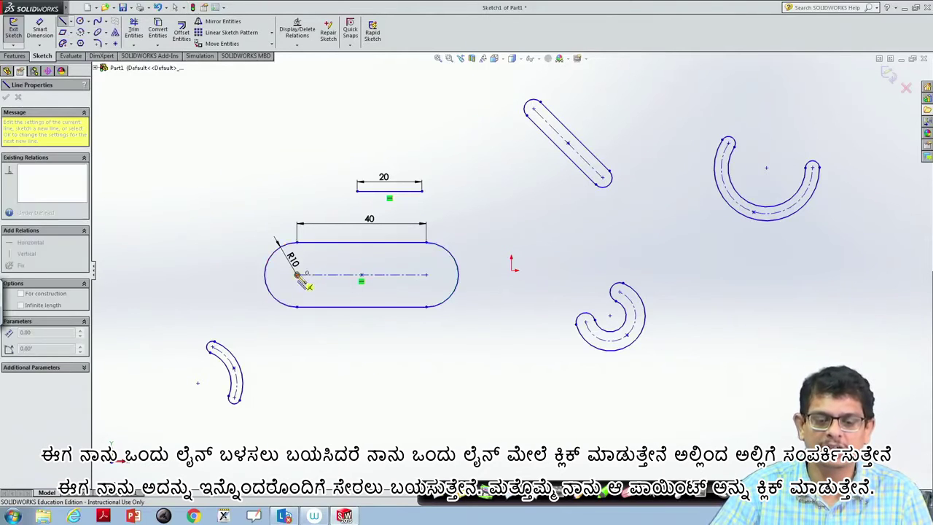
click(427, 247)
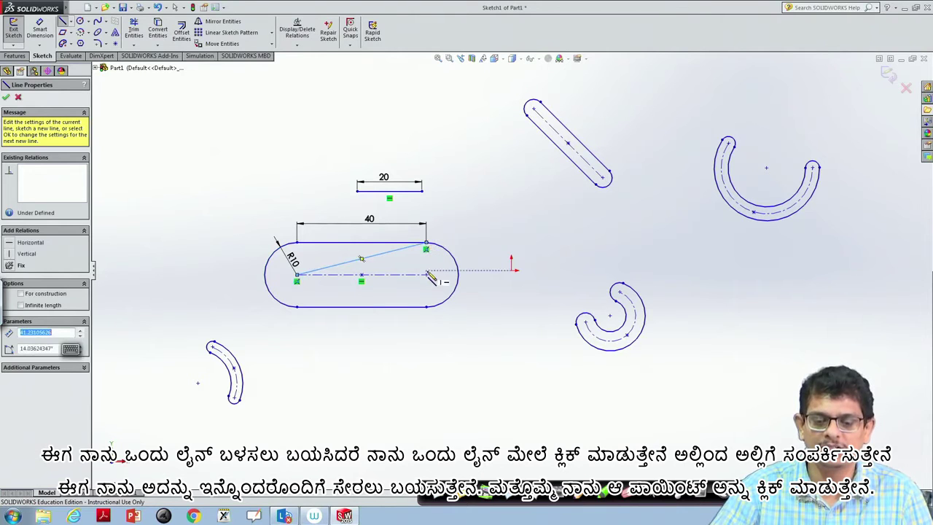
click(426, 275)
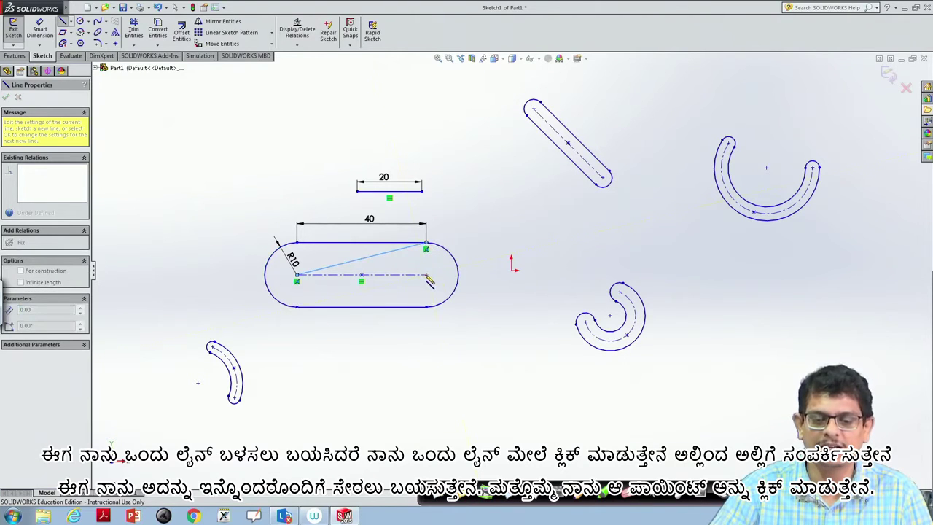
click(426, 243)
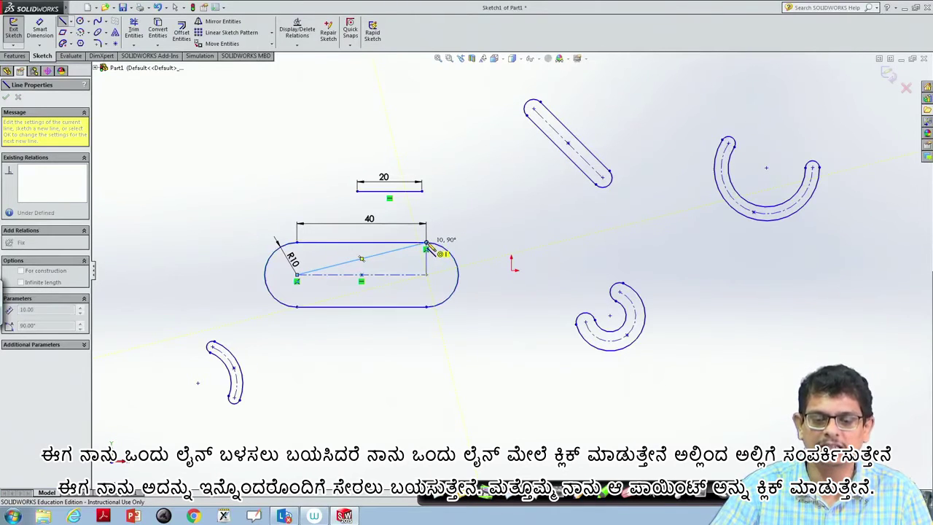
key(Escape)
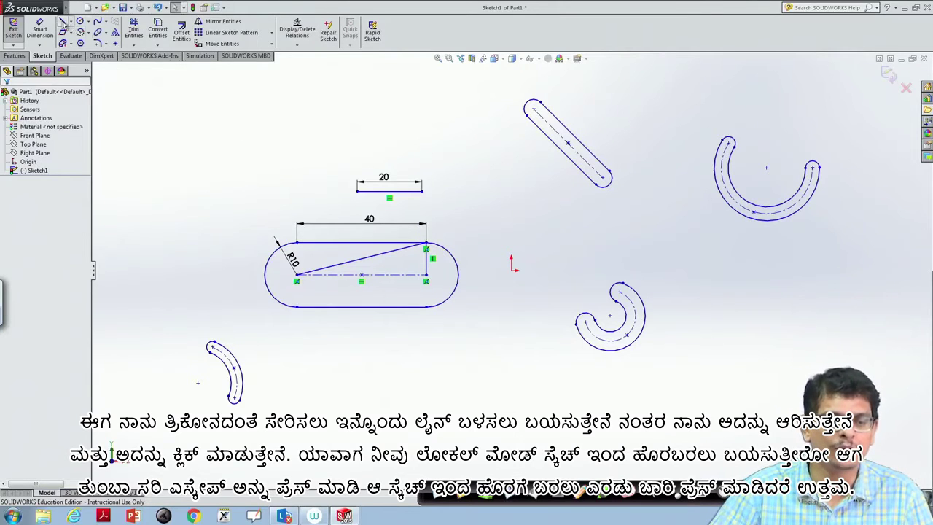
- Draw the 40 horizontal line between the slot's left and right centres
click(62, 21)
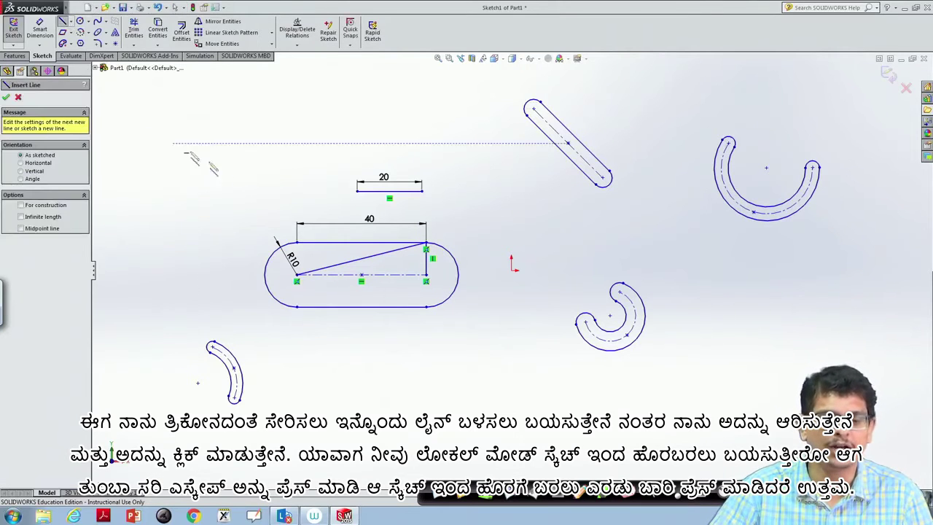
click(297, 281)
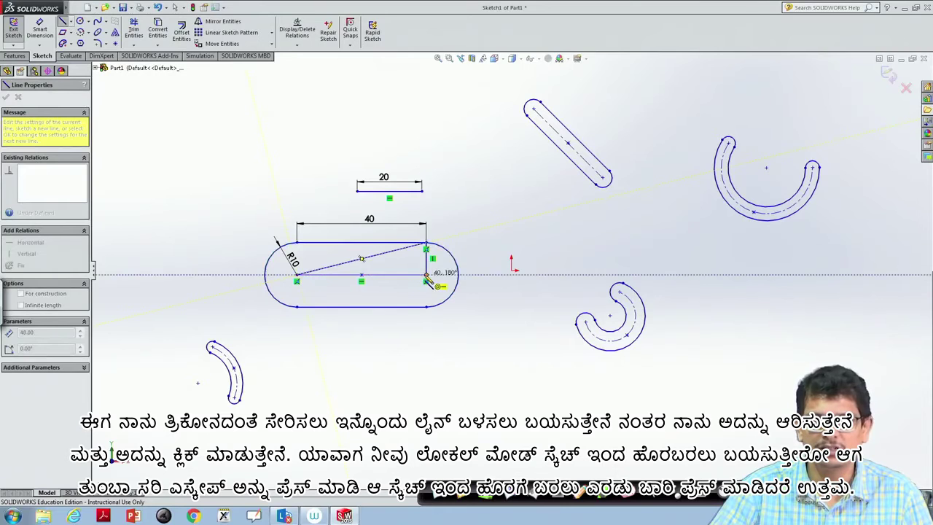
click(425, 281)
key(Escape)
key(Escape)
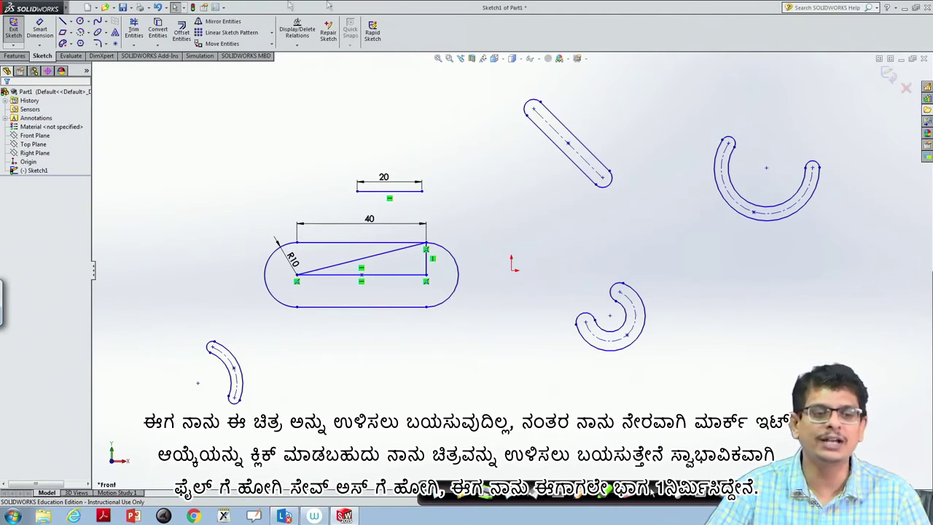
- Start Save As and enter the file name part2_2d in the Drawing_prac folder
mouse_move(33, 8)
click(76, 8)
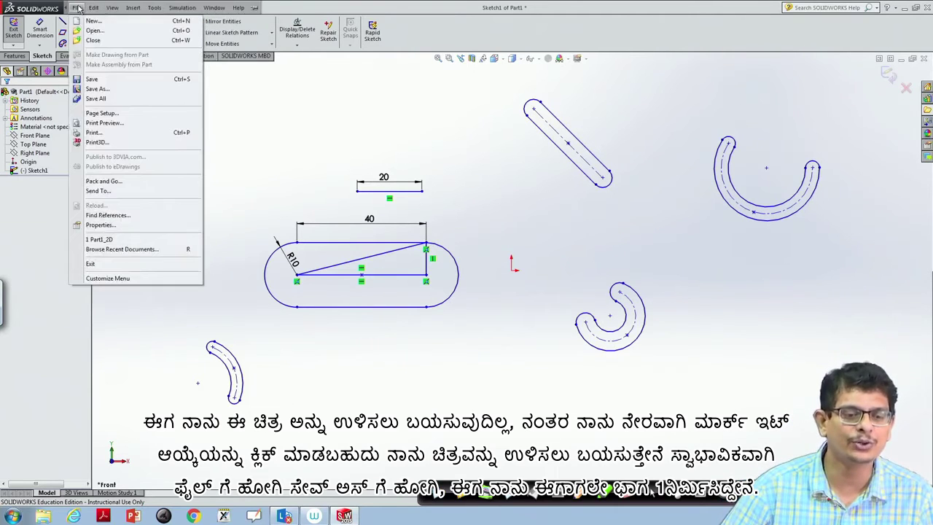
click(96, 89)
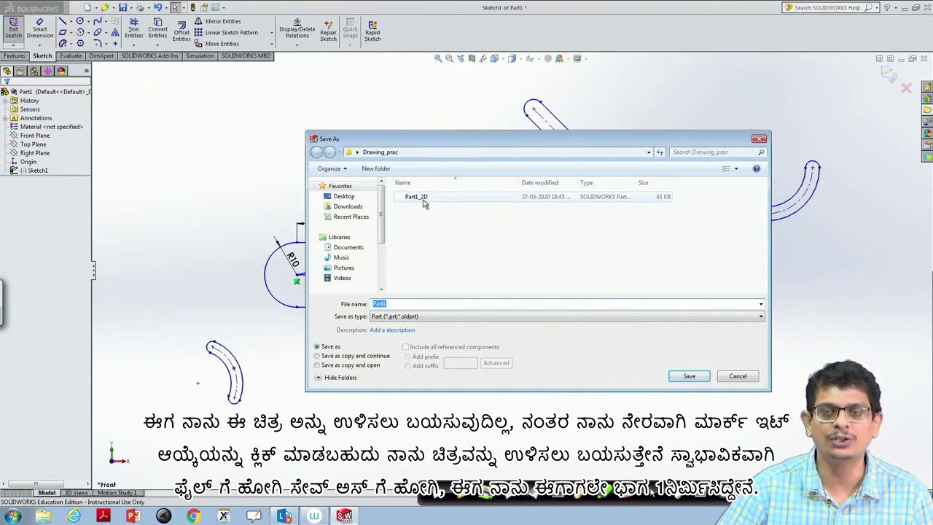
click(397, 304)
key(BackSpace)
text(2_2)
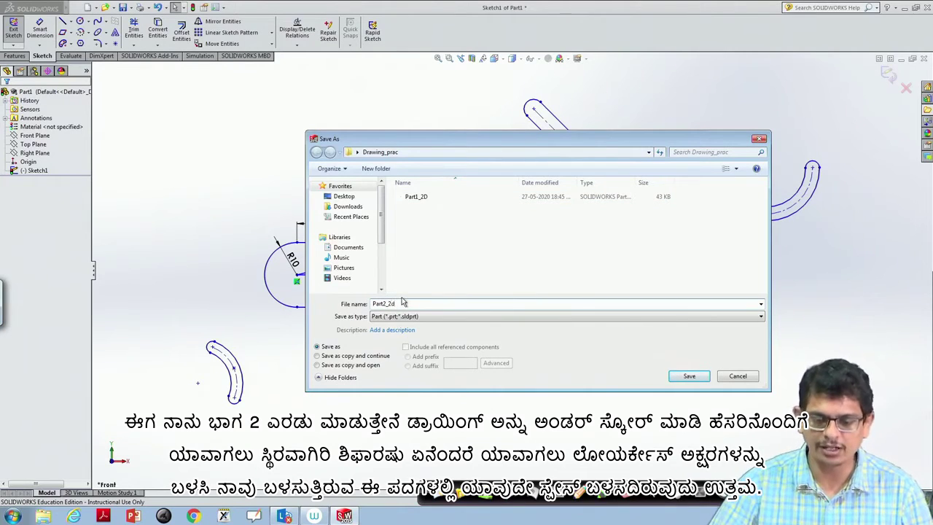
text(d)
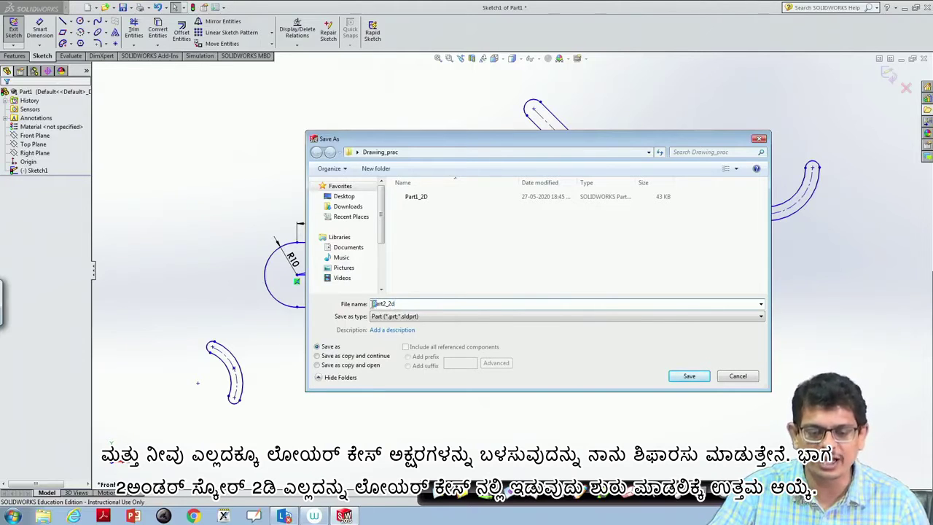
text(p)
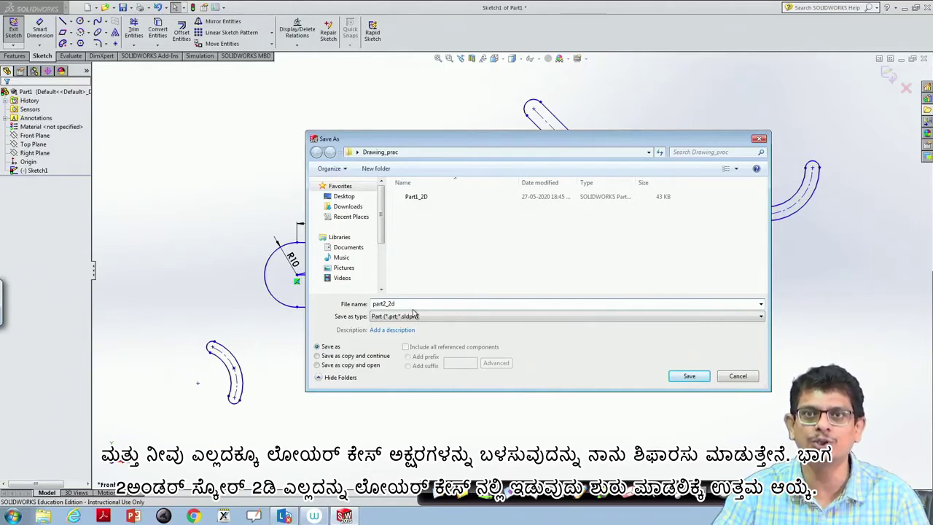
- Exit the current sketch and discard its unfinished changes
click(689, 377)
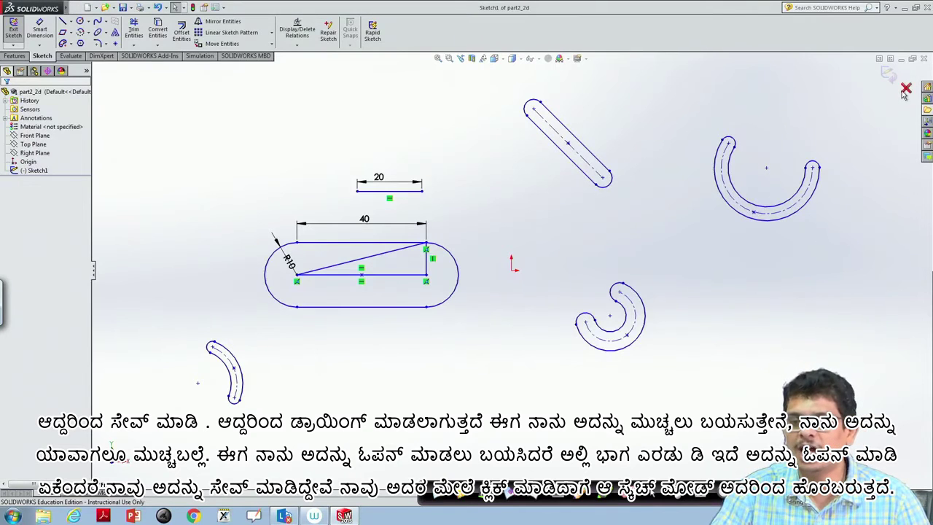
click(904, 89)
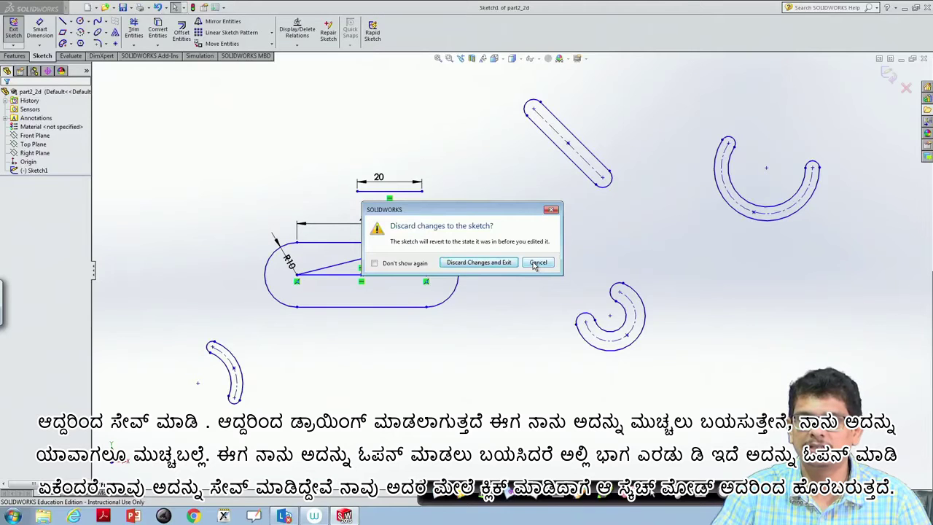
click(500, 263)
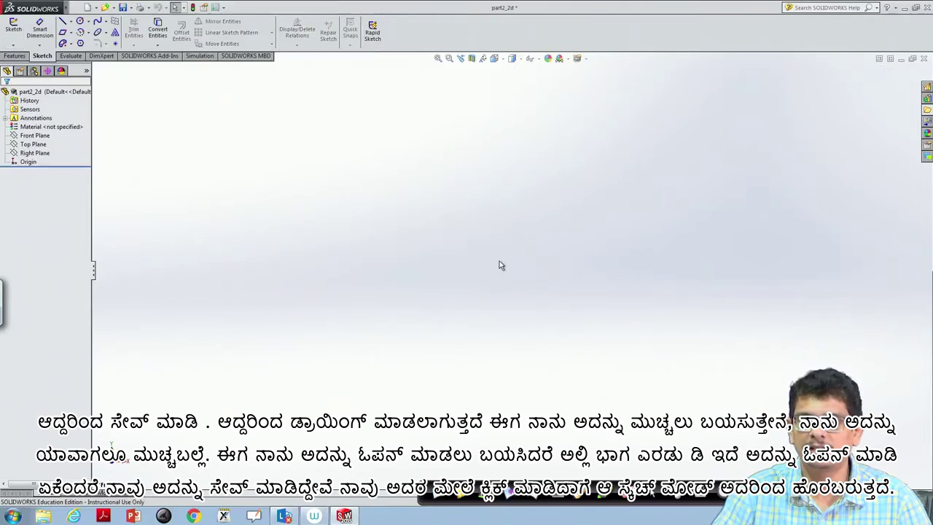
- Reopen the saved part2_2d file from the Drawing_prac folder
click(76, 8)
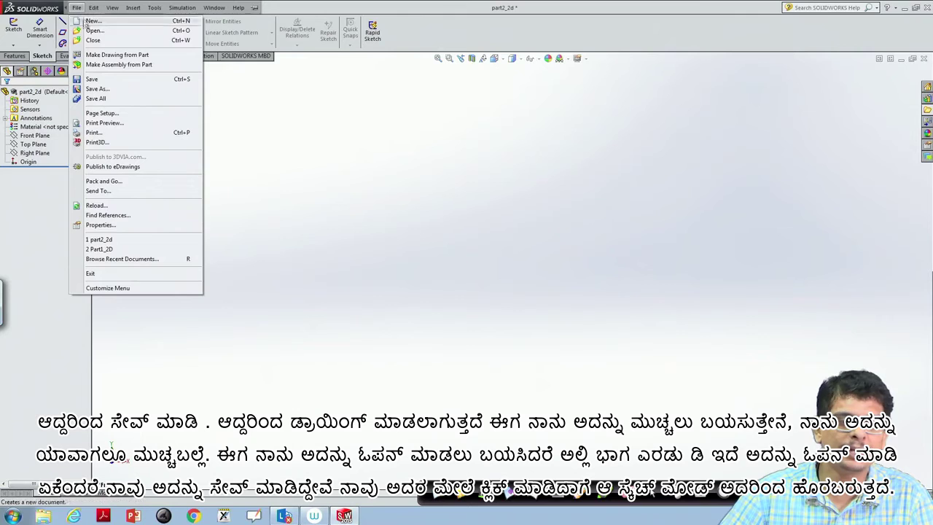
click(93, 30)
click(111, 79)
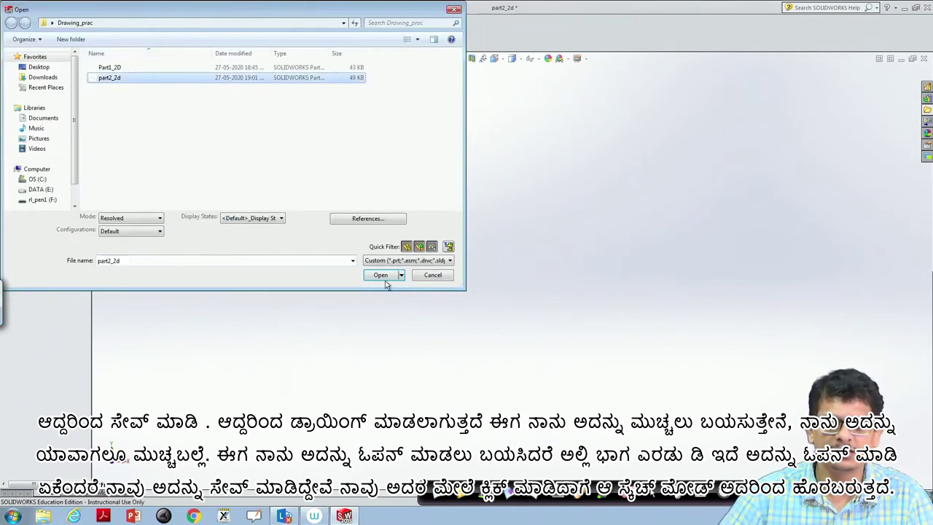
click(384, 279)
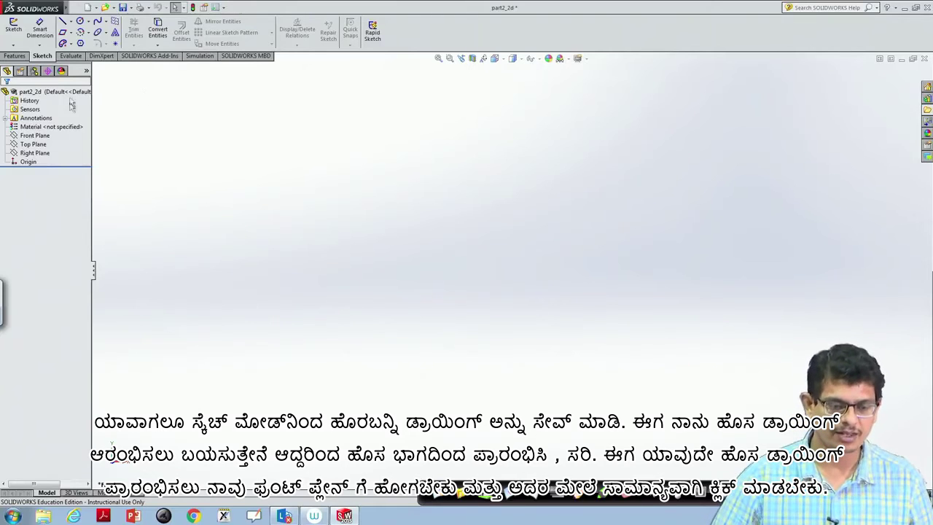
- List the choices for creating a new document next to the New button
click(96, 8)
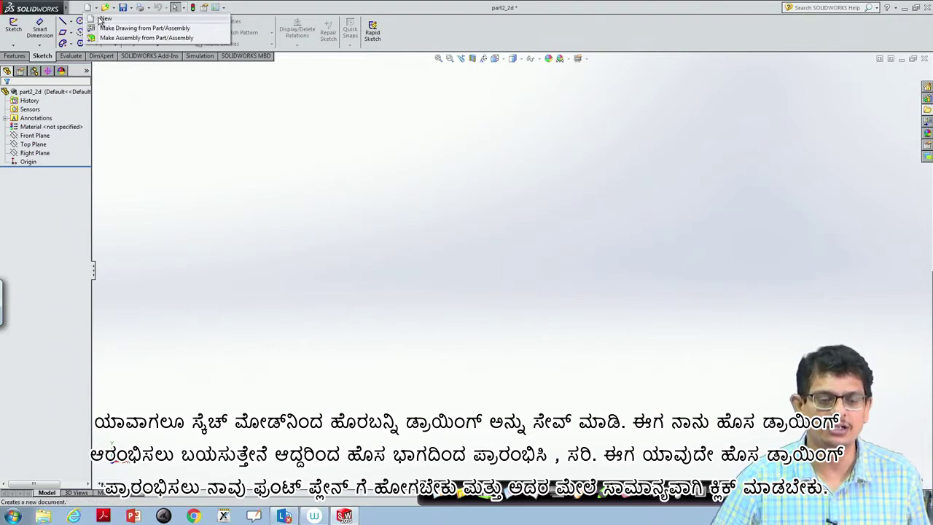
- Create a new blank part, Part2
click(101, 20)
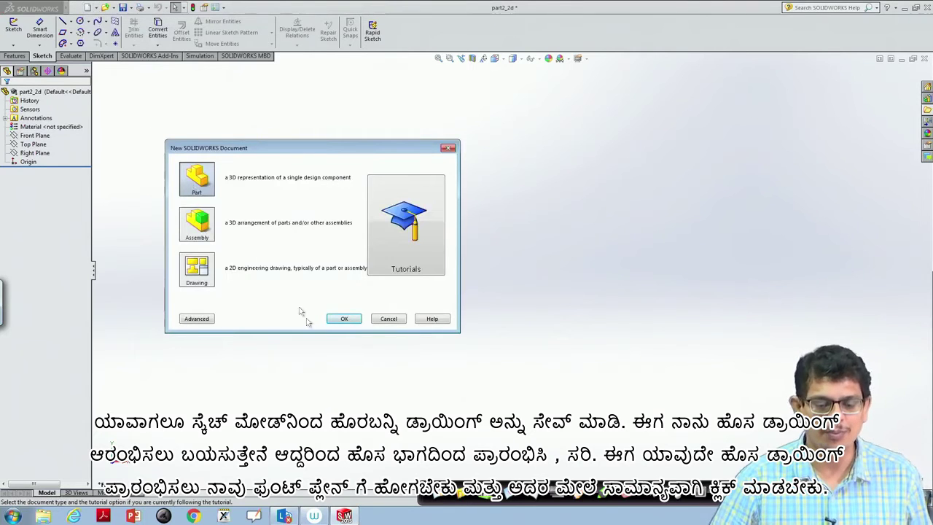
click(339, 318)
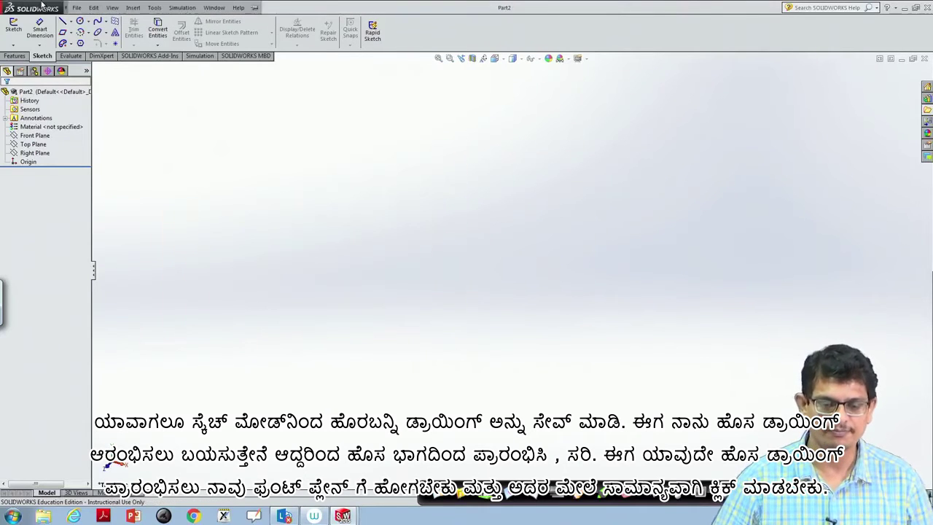
click(76, 7)
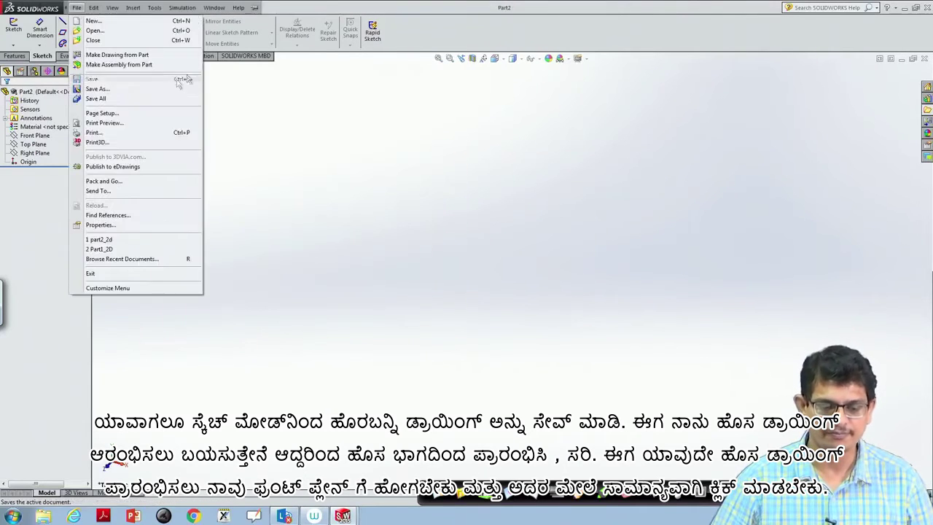
- Start a sketch on the Front Plane, viewed normal to it, with the Circle tool ready
click(33, 135)
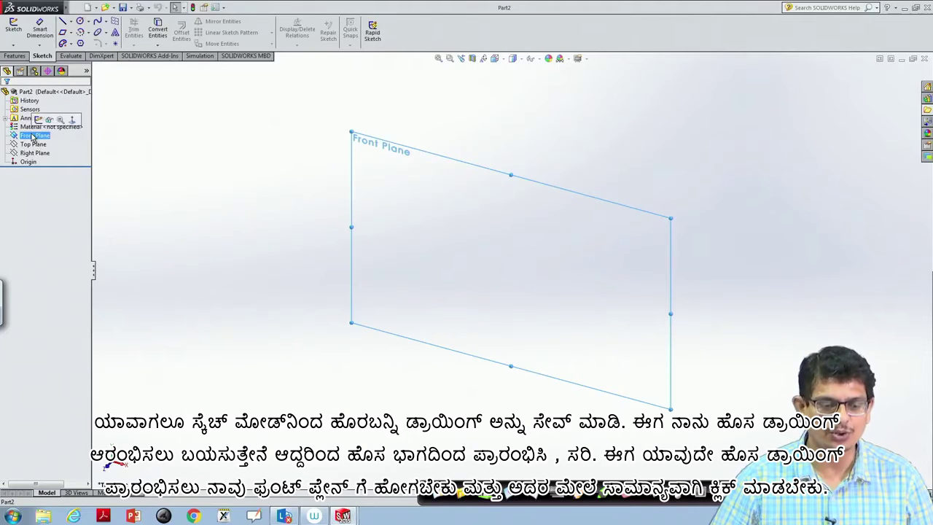
click(72, 120)
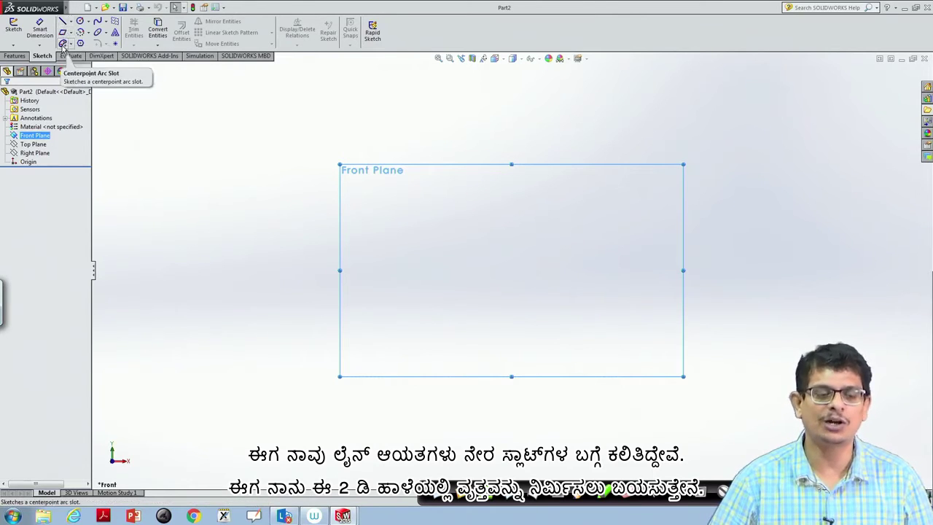
click(81, 23)
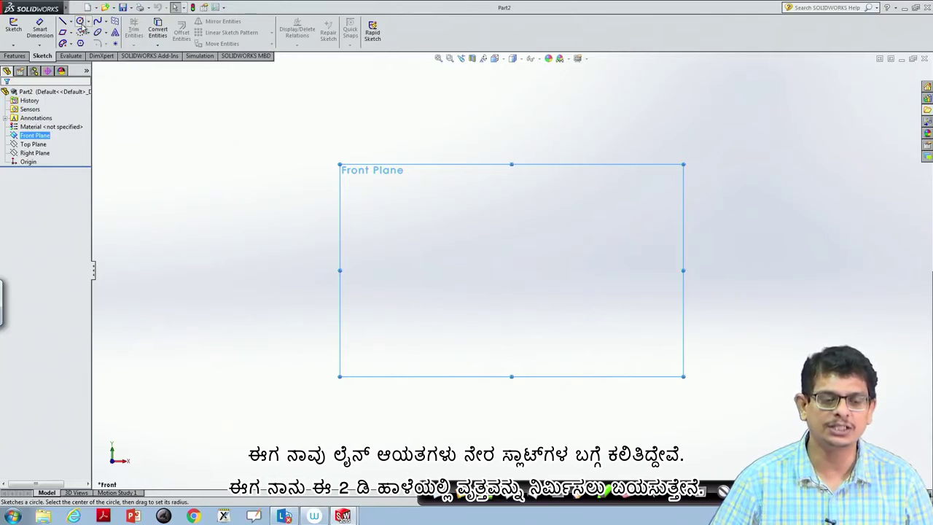
click(89, 25)
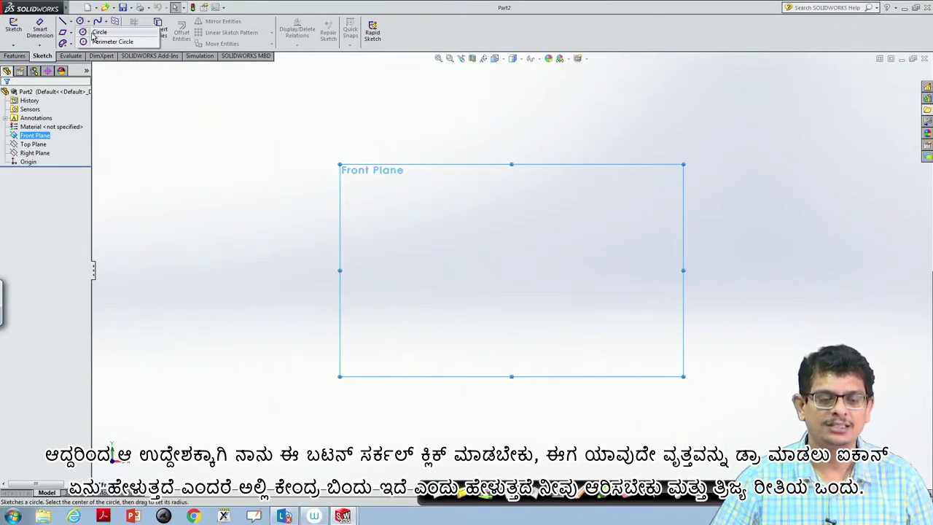
click(95, 33)
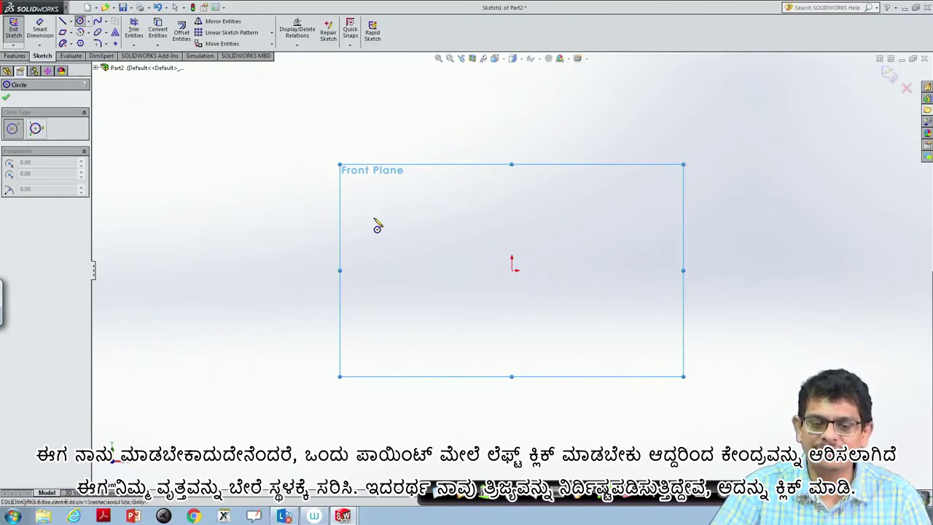
- Draw a large circle, then a smaller circle centred on its right quadrant
click(375, 221)
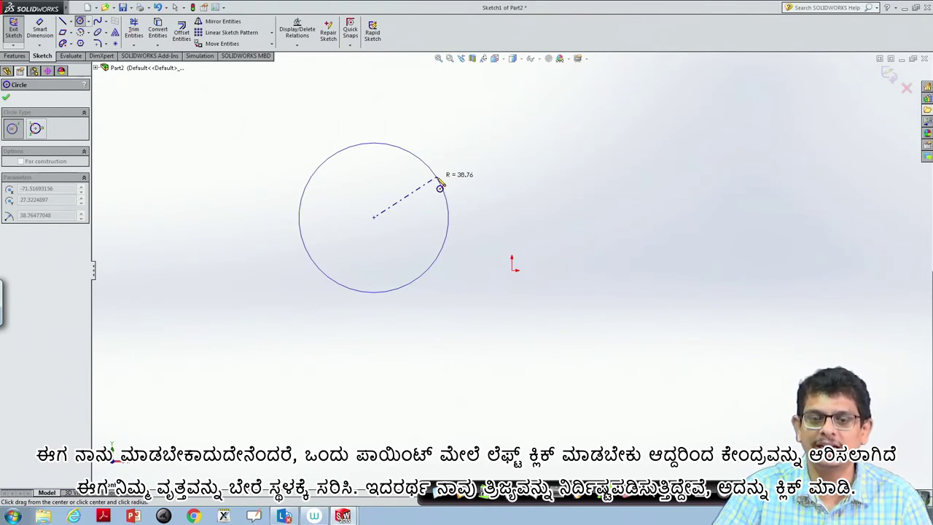
click(440, 185)
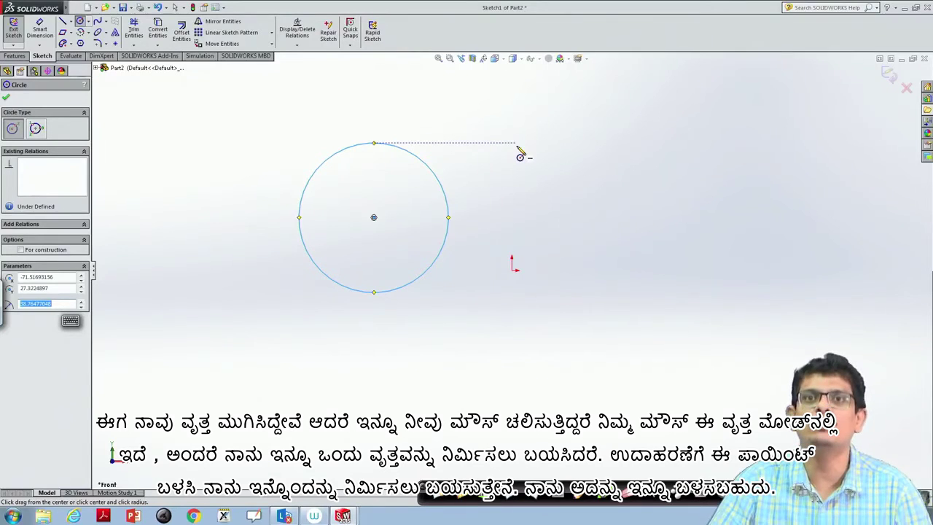
click(448, 217)
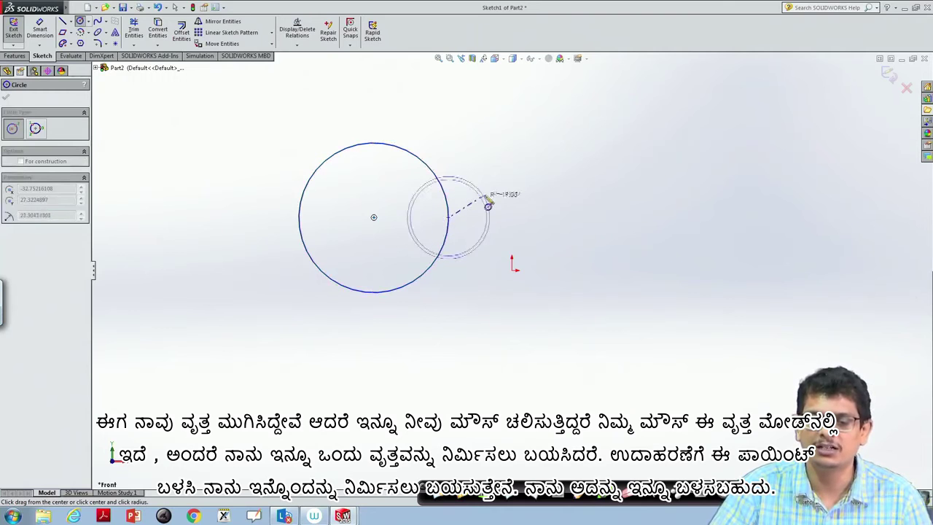
click(479, 203)
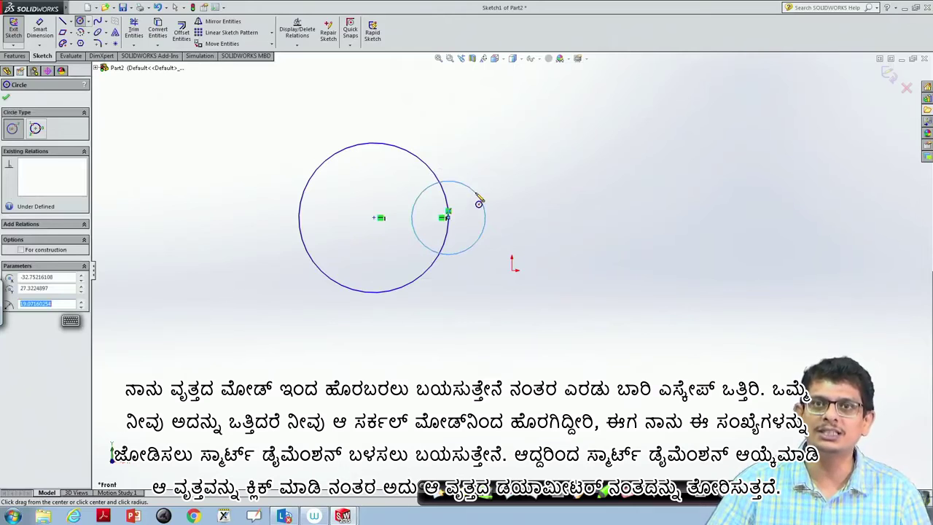
key(Escape)
key(Escape)
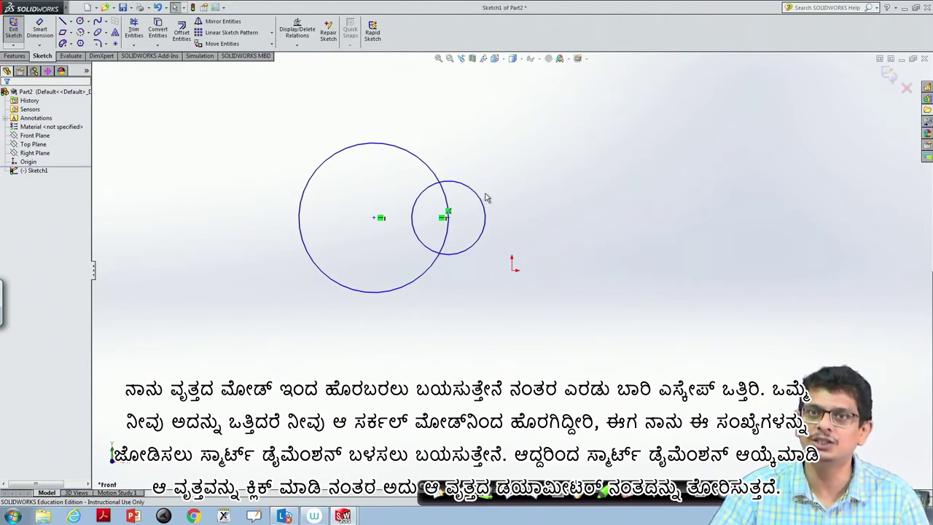
- Dimension the large circle's diameter as 75 mm
click(41, 33)
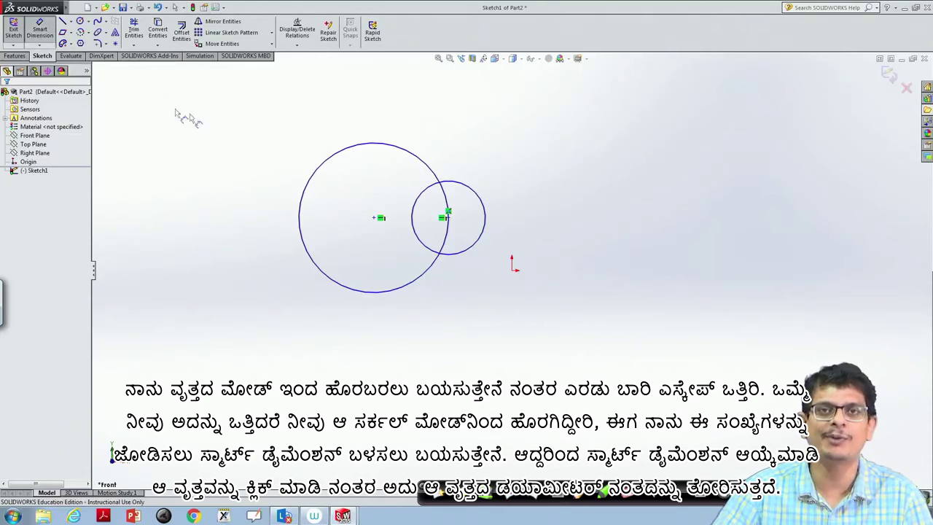
click(349, 150)
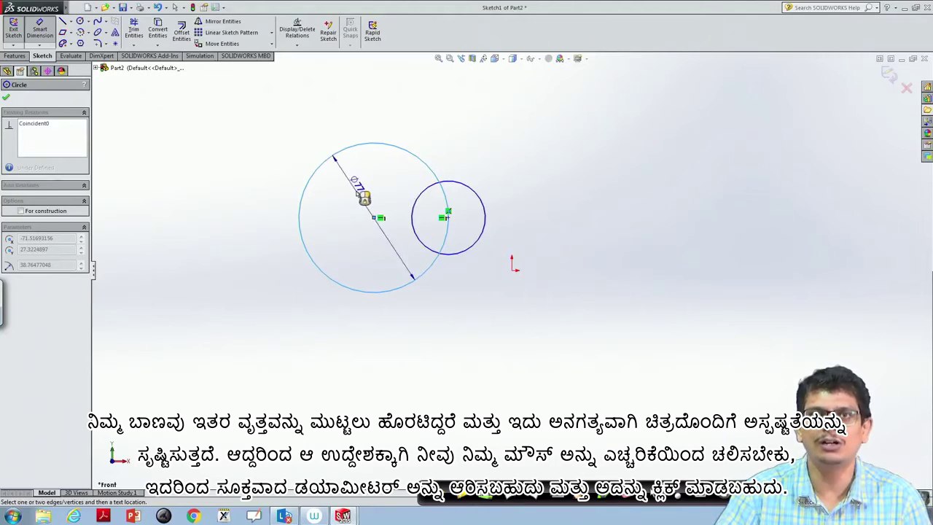
click(368, 193)
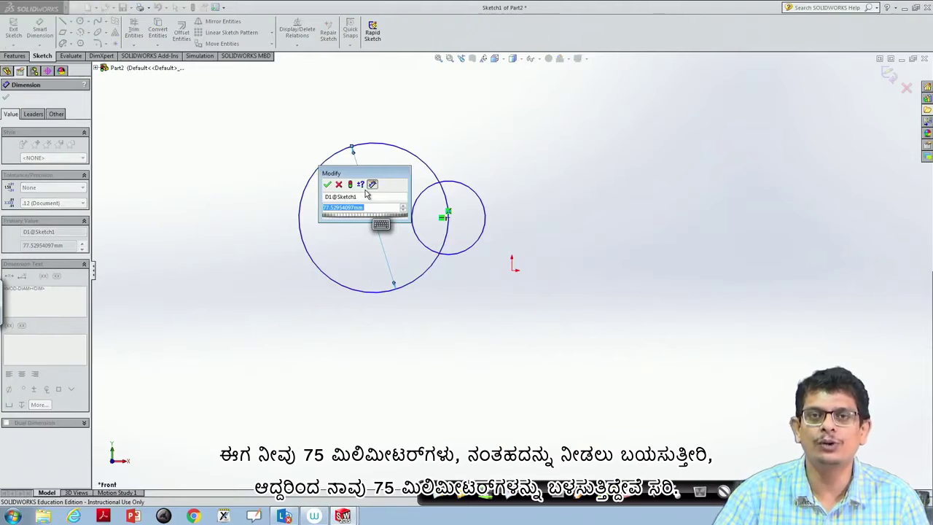
text(75)
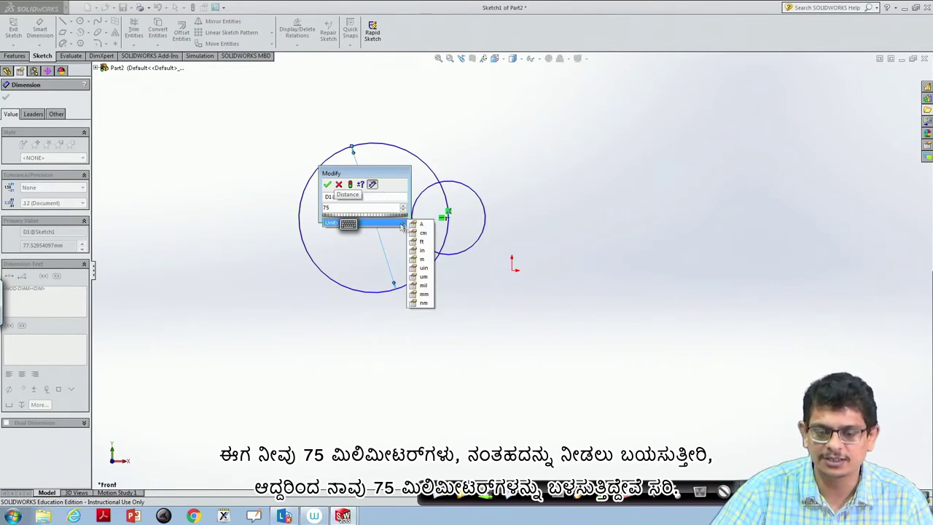
click(428, 294)
click(428, 294)
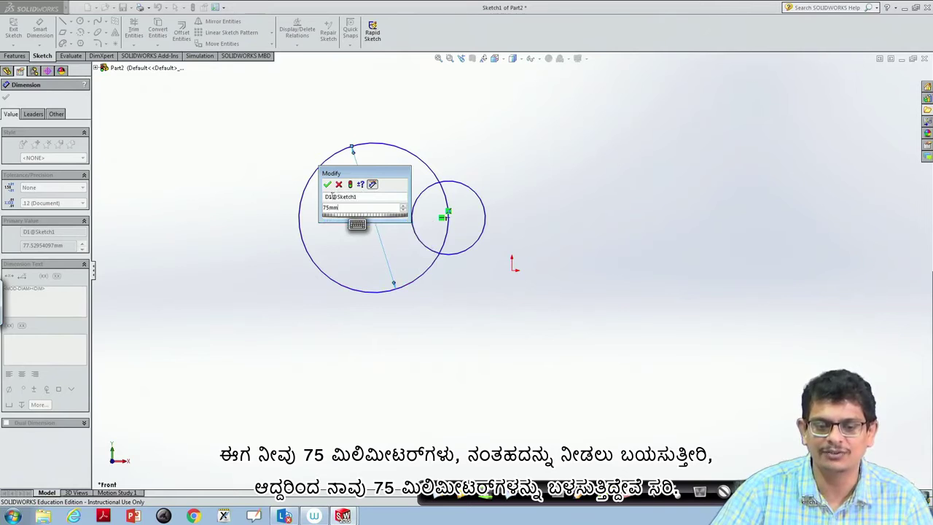
click(327, 184)
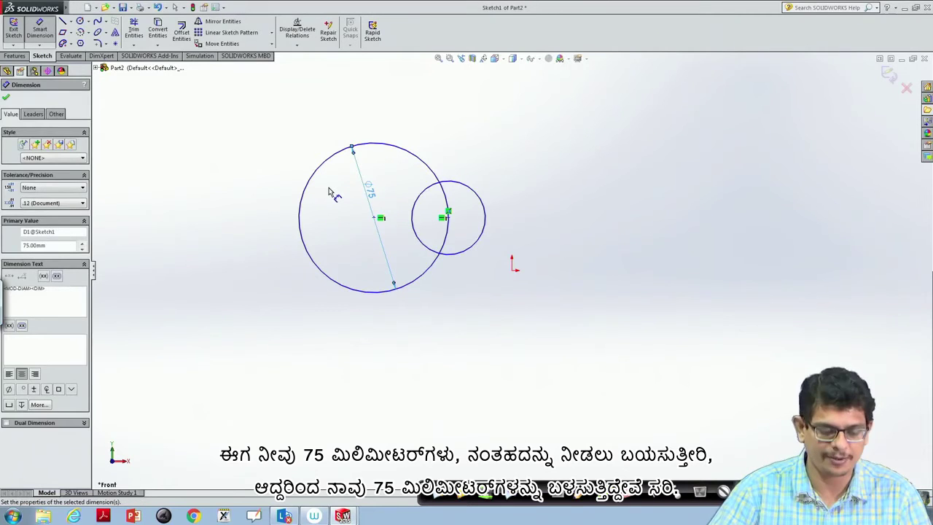
key(Escape)
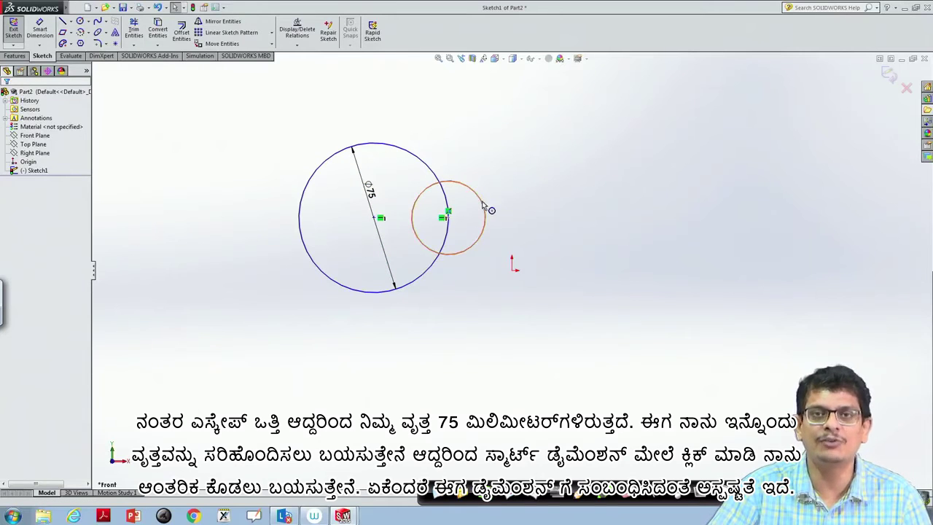
- Dimension the small overlapping circle's diameter as 25
click(39, 32)
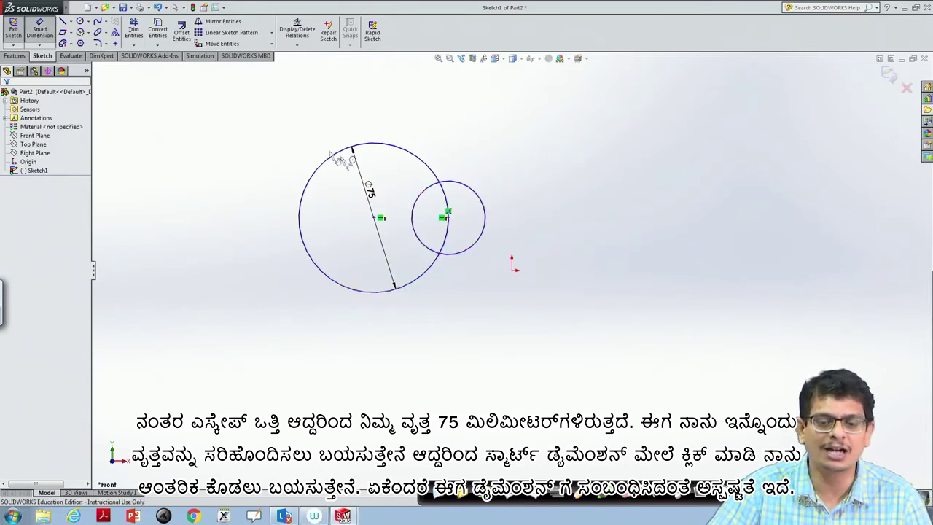
click(452, 183)
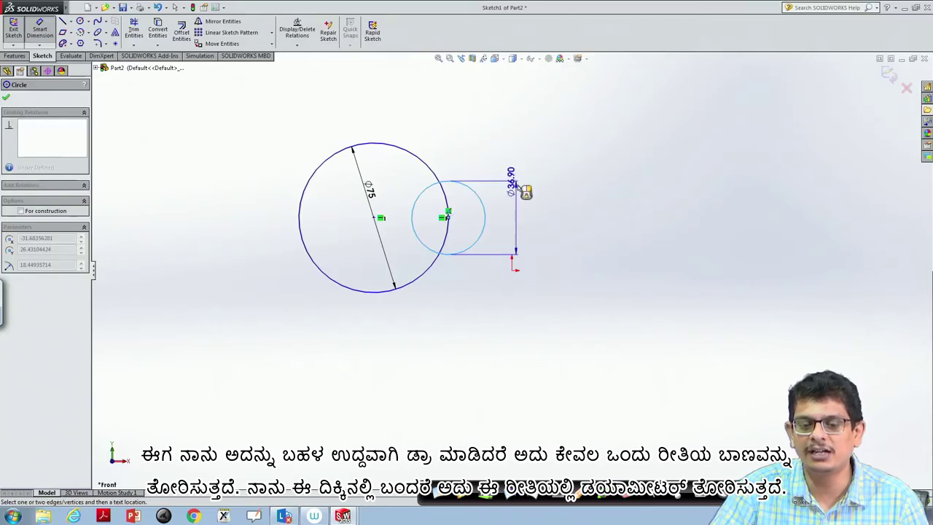
click(507, 227)
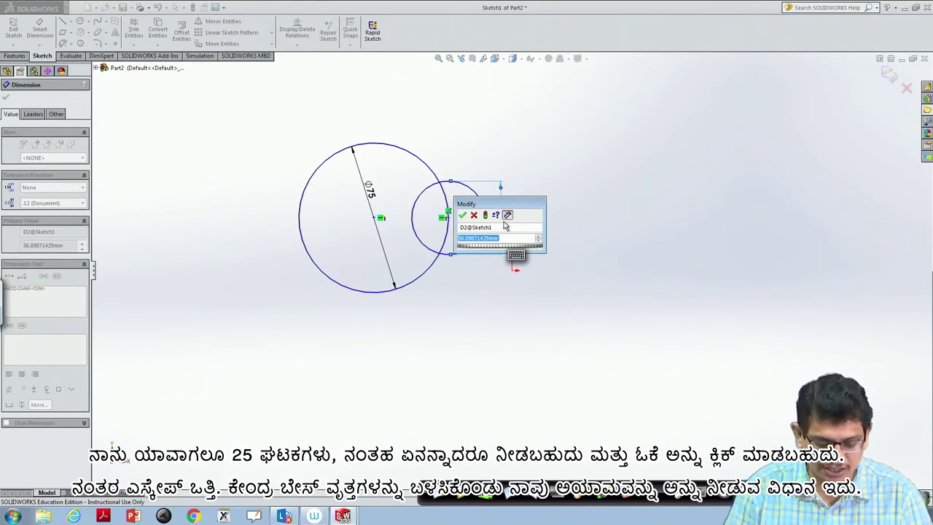
text(25)
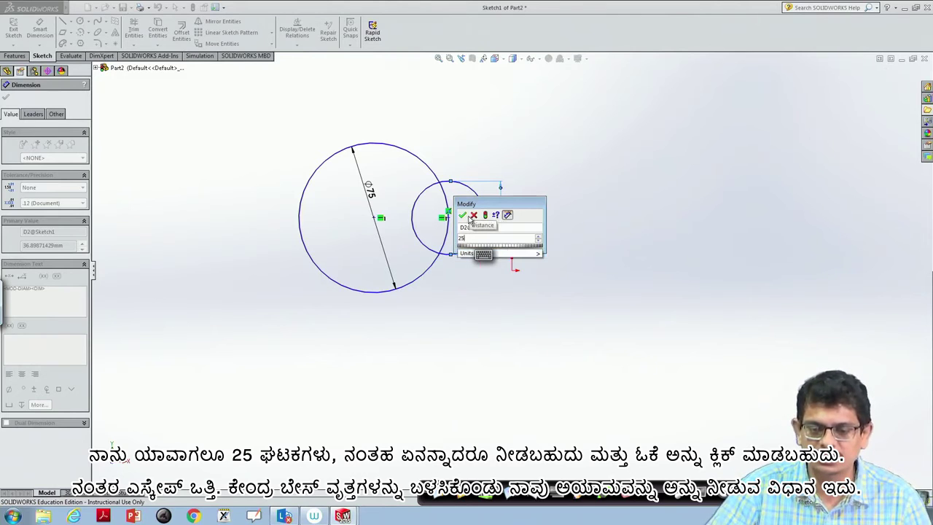
click(462, 214)
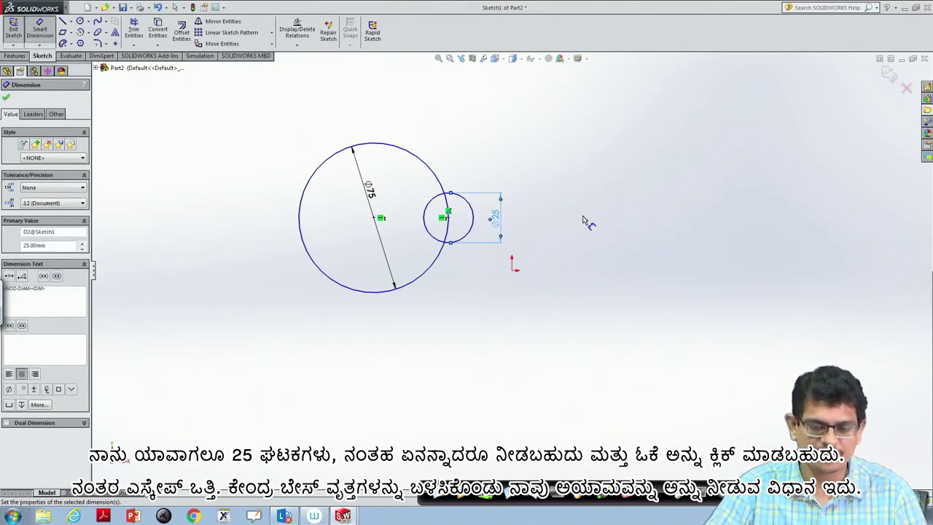
key(Escape)
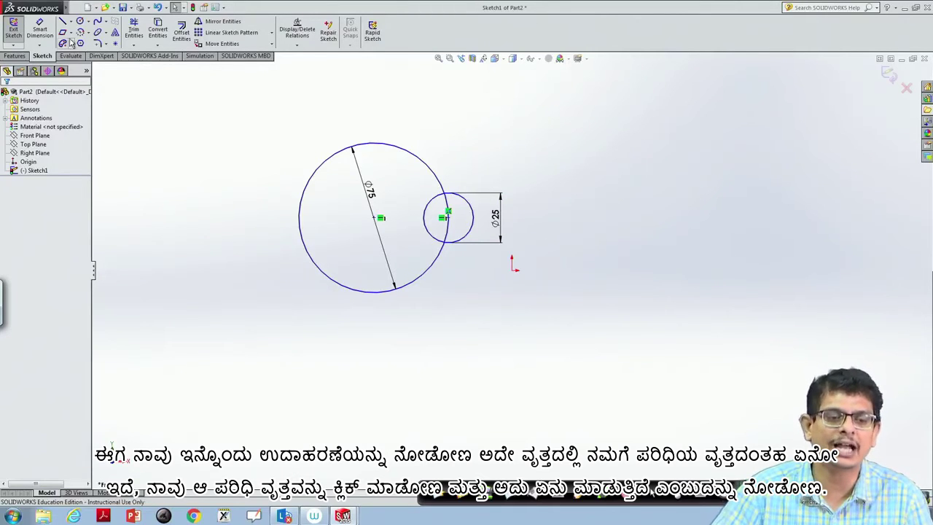
- Draw a three-point perimeter circle to the right of the Ø25 circle
click(88, 24)
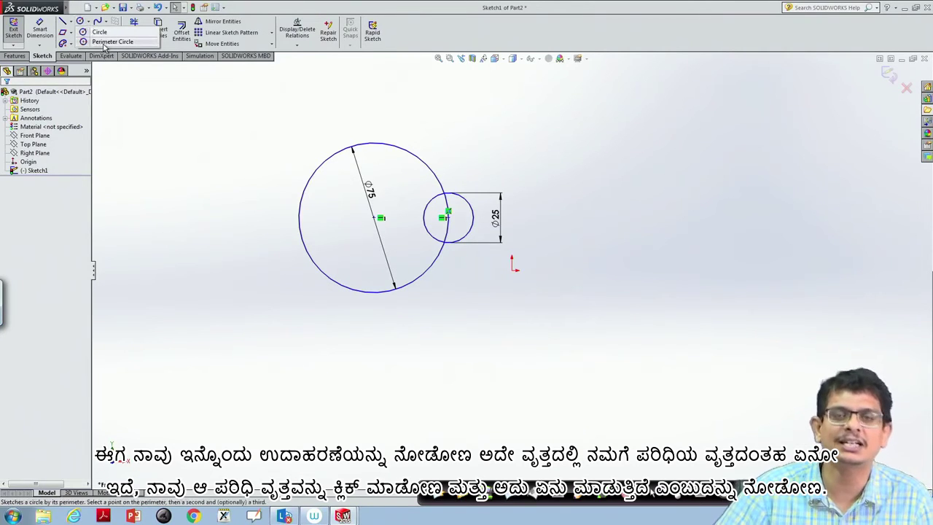
click(105, 41)
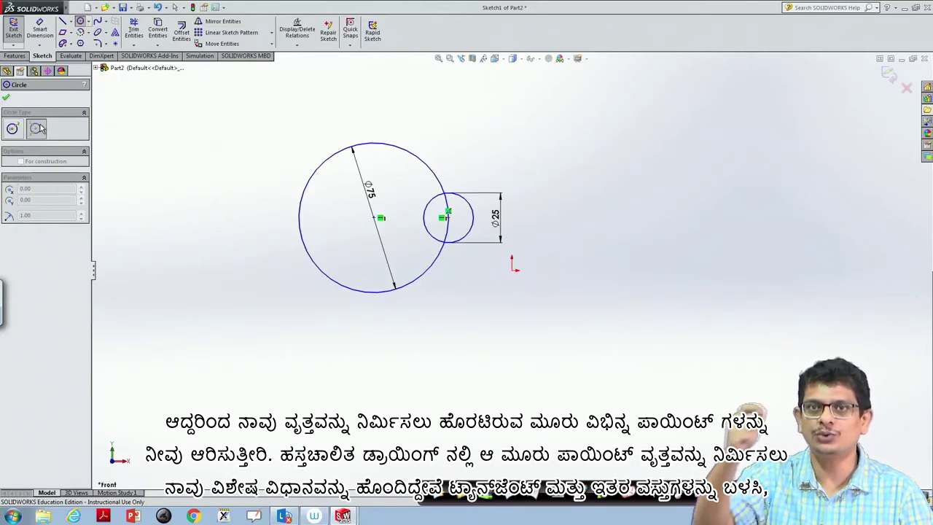
click(41, 128)
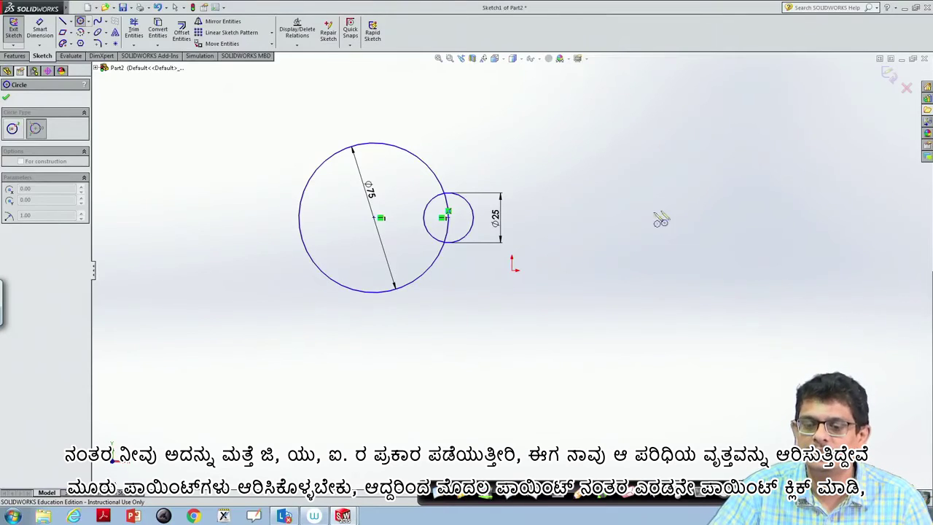
click(646, 212)
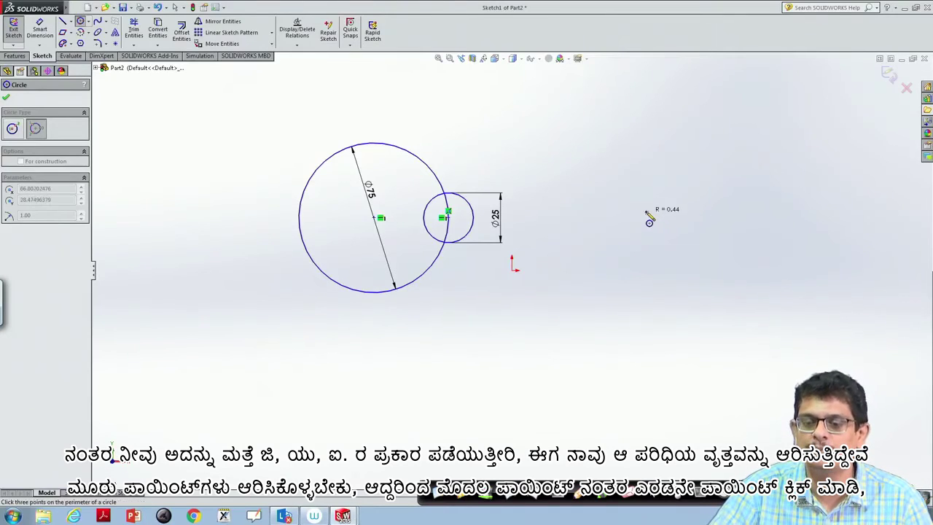
click(688, 170)
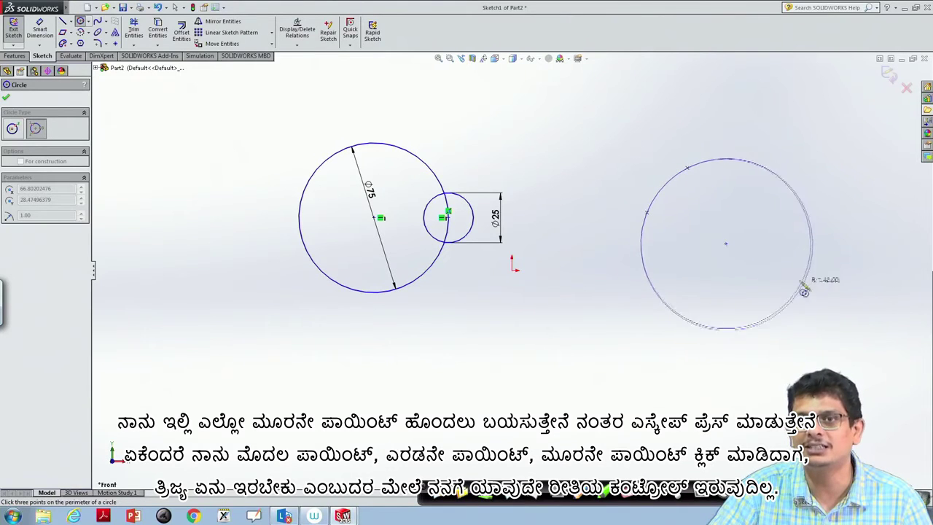
click(730, 251)
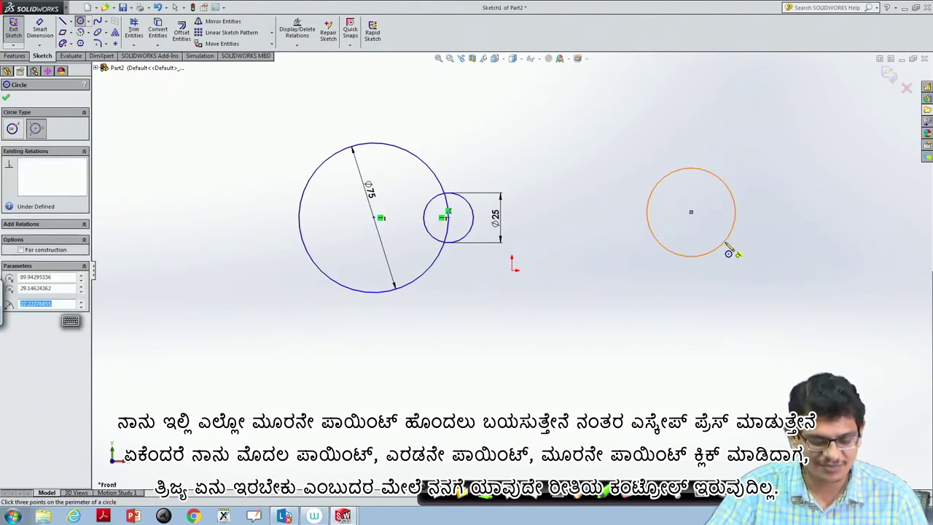
key(Escape)
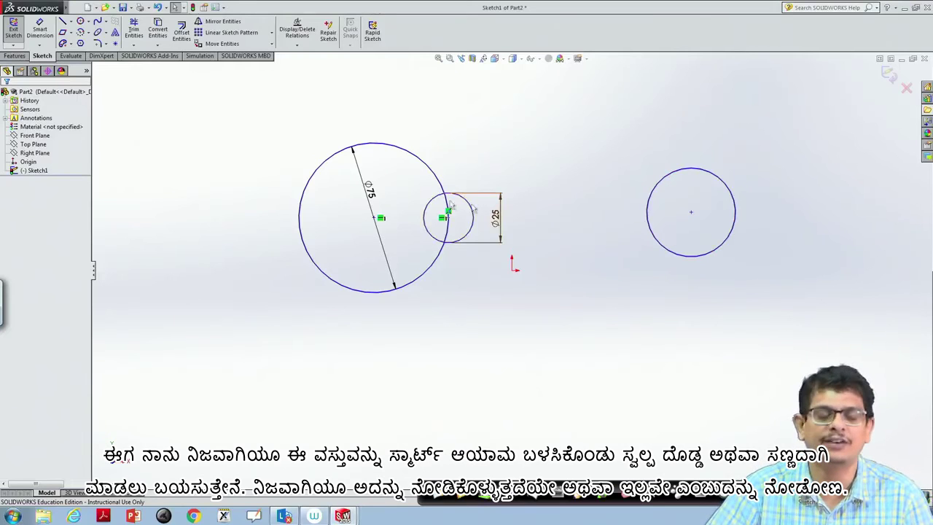
- Give the right-hand perimeter circle a Ø20 diameter dimension placed above it
click(40, 28)
click(683, 170)
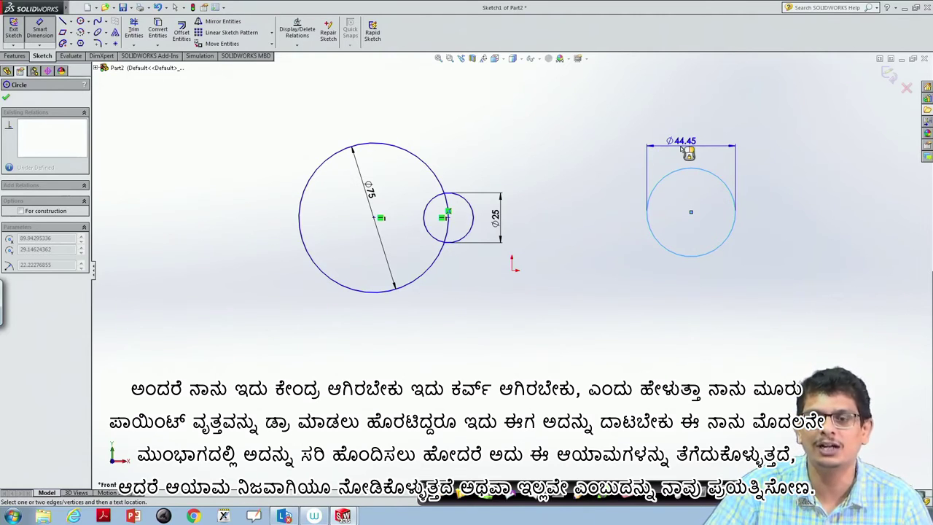
click(683, 148)
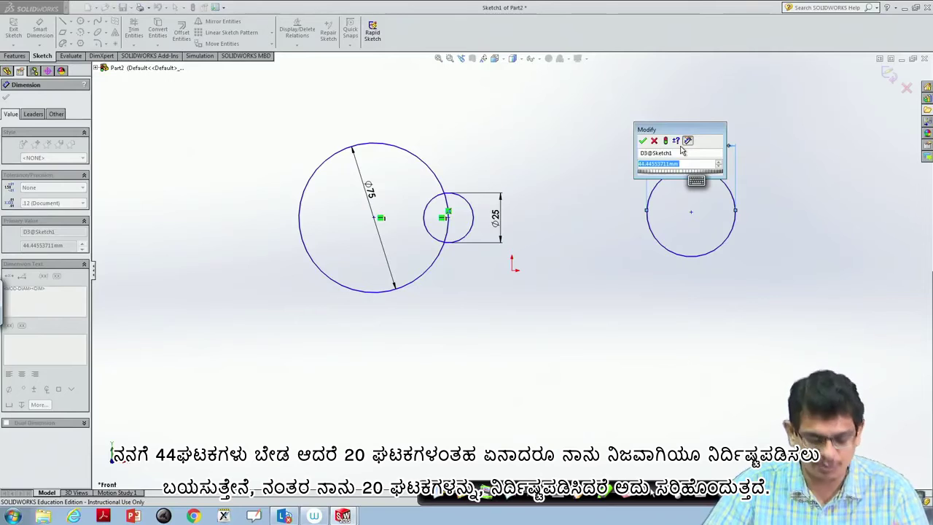
text(20)
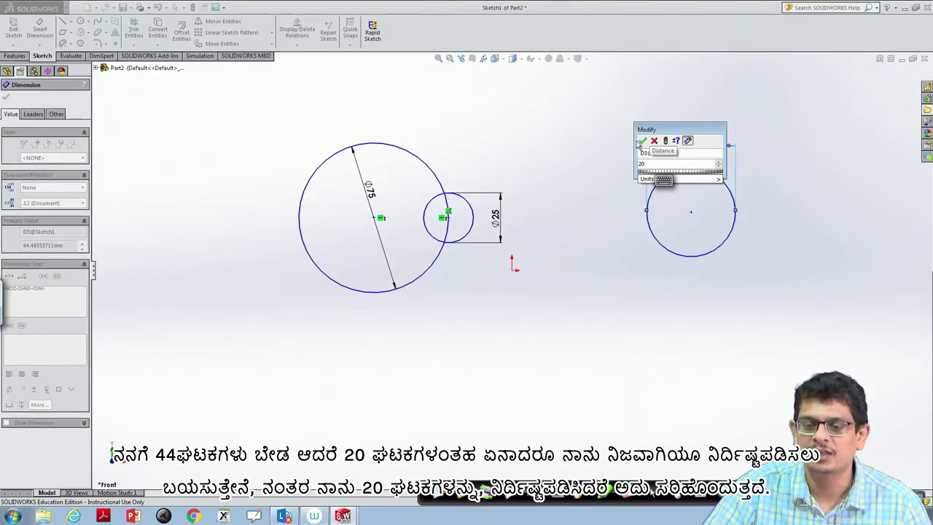
click(641, 142)
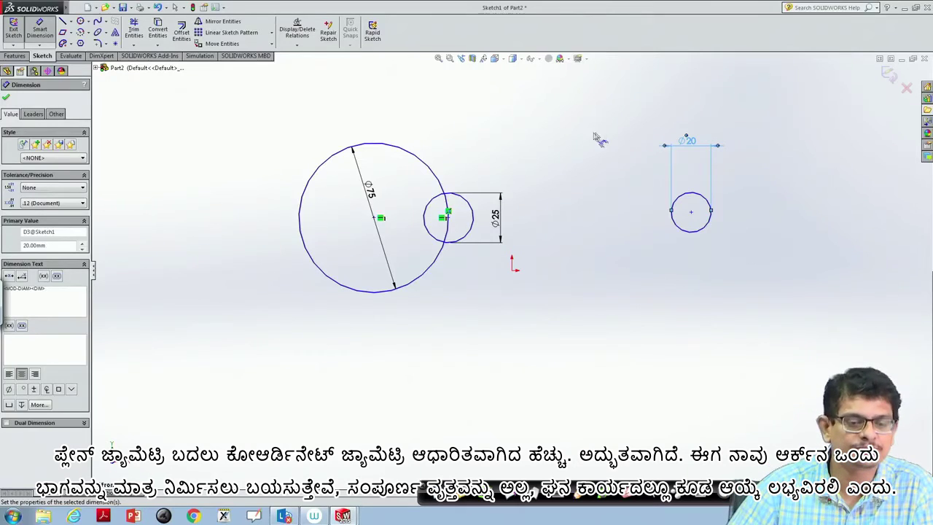
- Draw a centre-point arc of about 255° below-left of the Ø75 circle
click(88, 23)
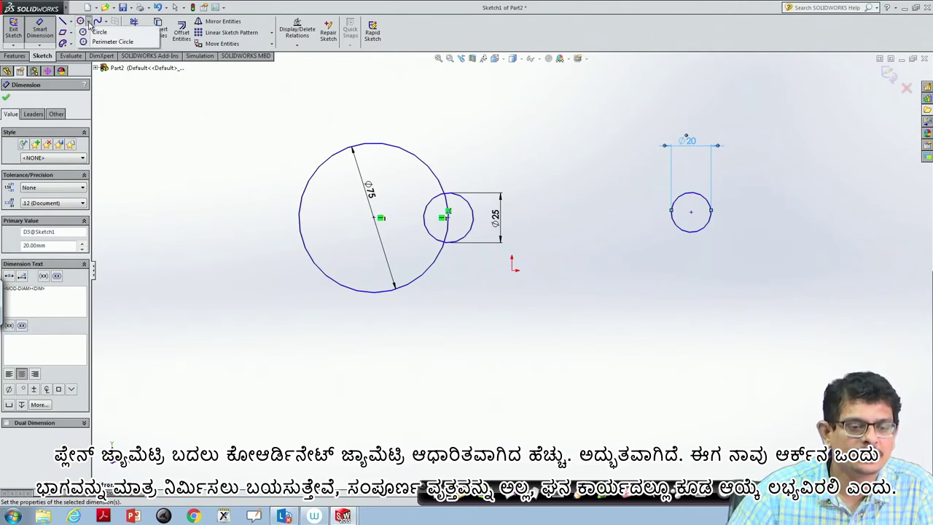
click(88, 33)
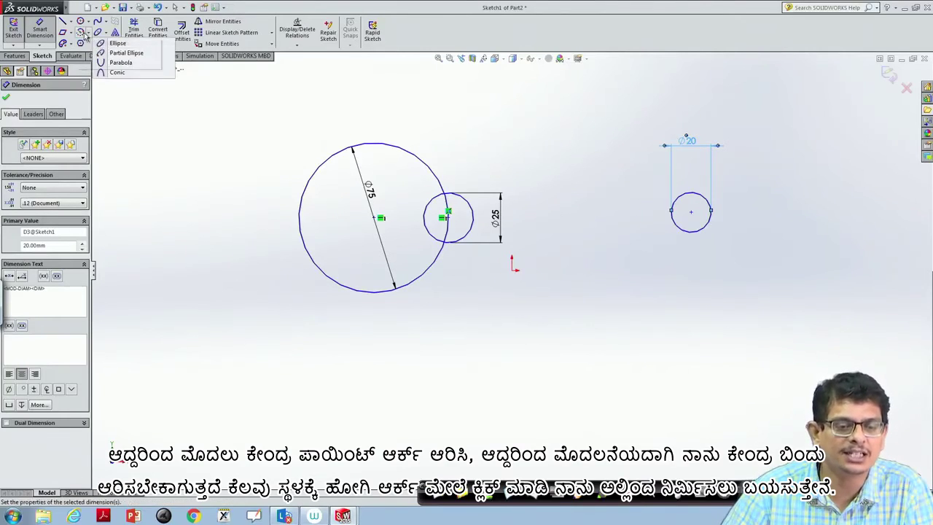
click(109, 43)
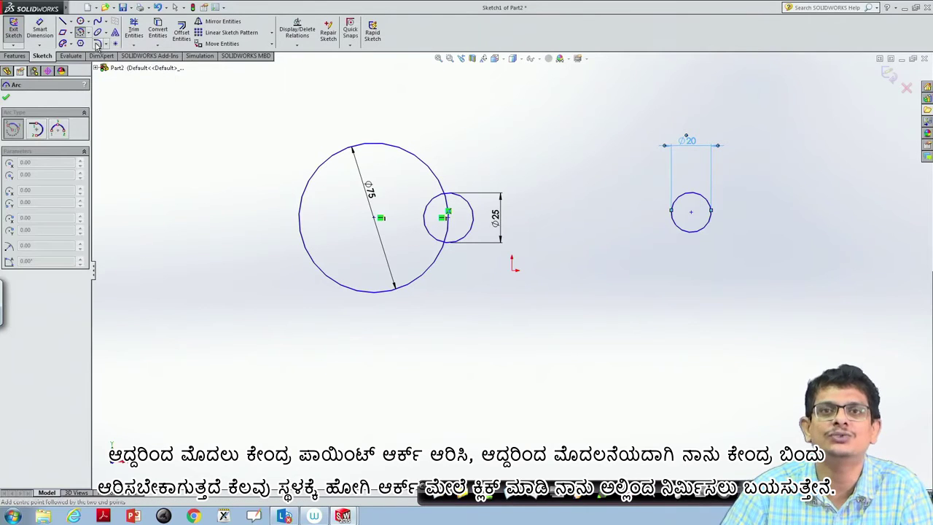
click(237, 391)
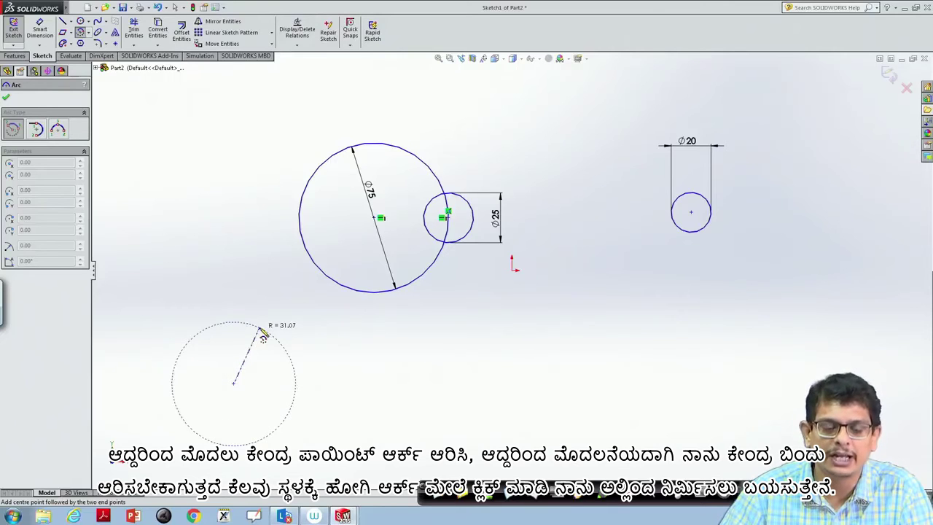
click(260, 328)
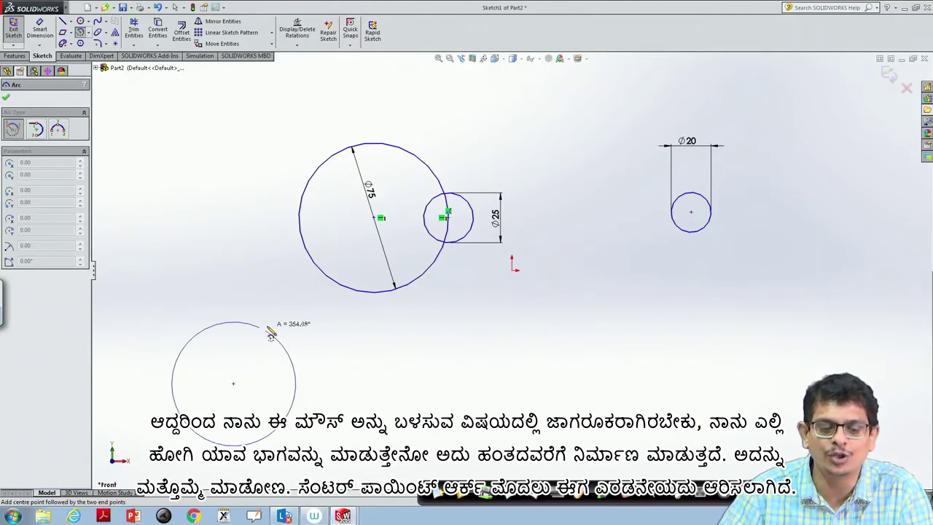
click(171, 373)
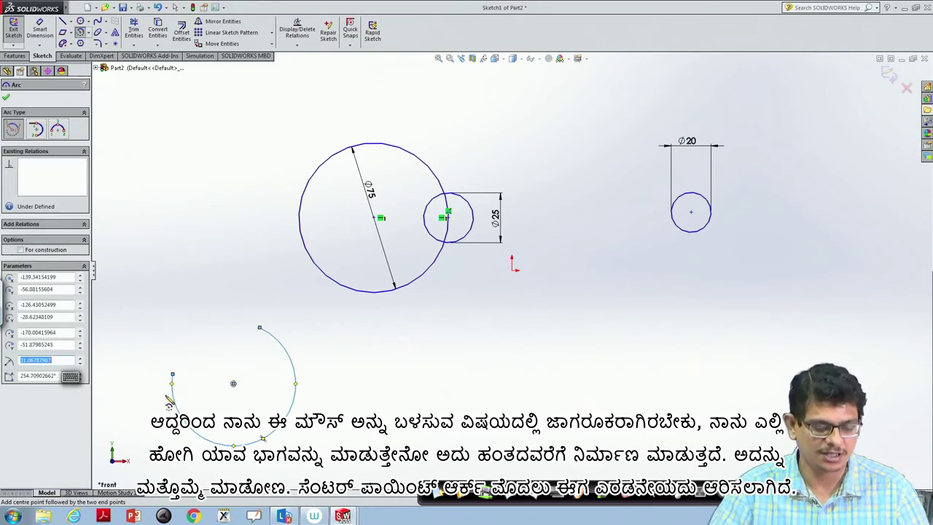
key(Escape)
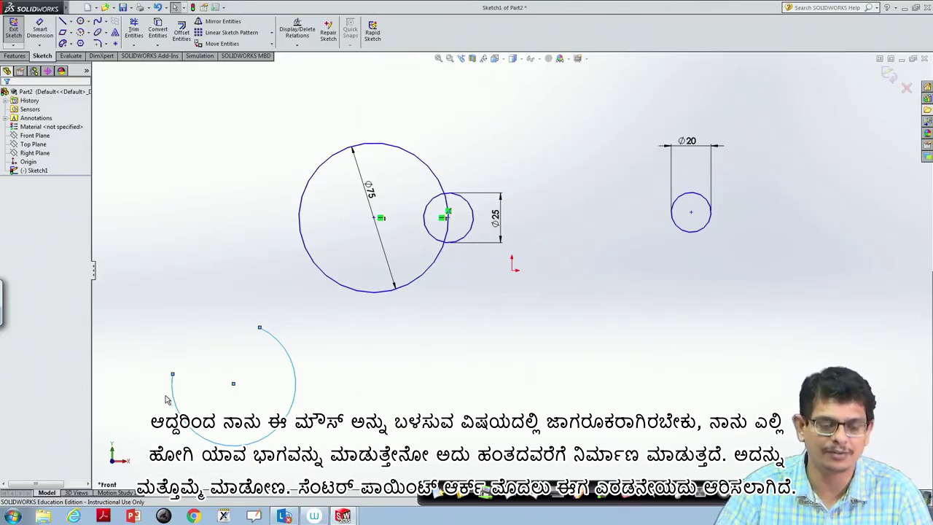
- Draw a second, downward-opening centre-point arc of about 115° below the origin
click(90, 33)
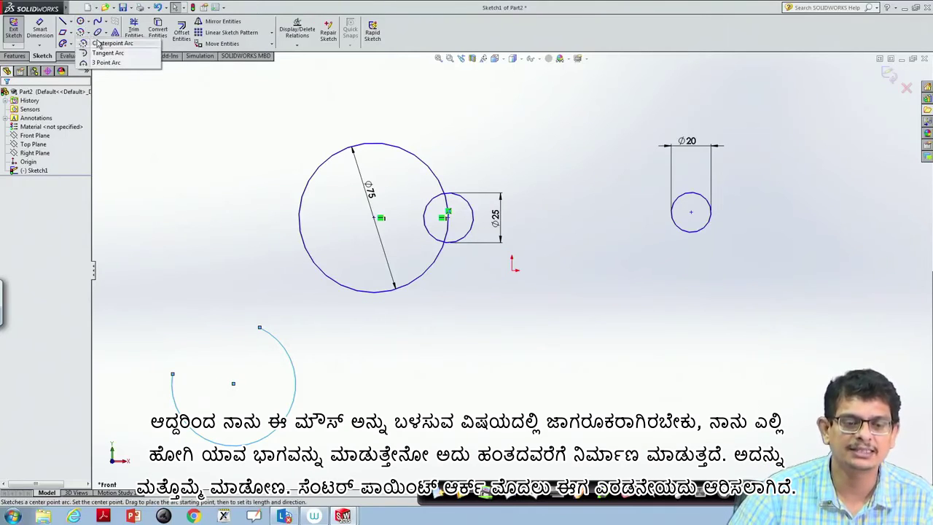
click(111, 43)
click(508, 374)
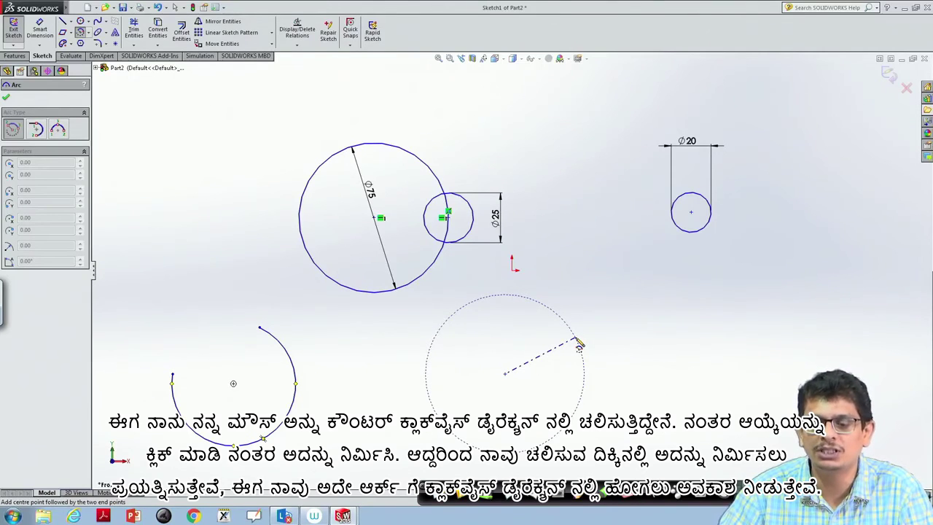
click(578, 343)
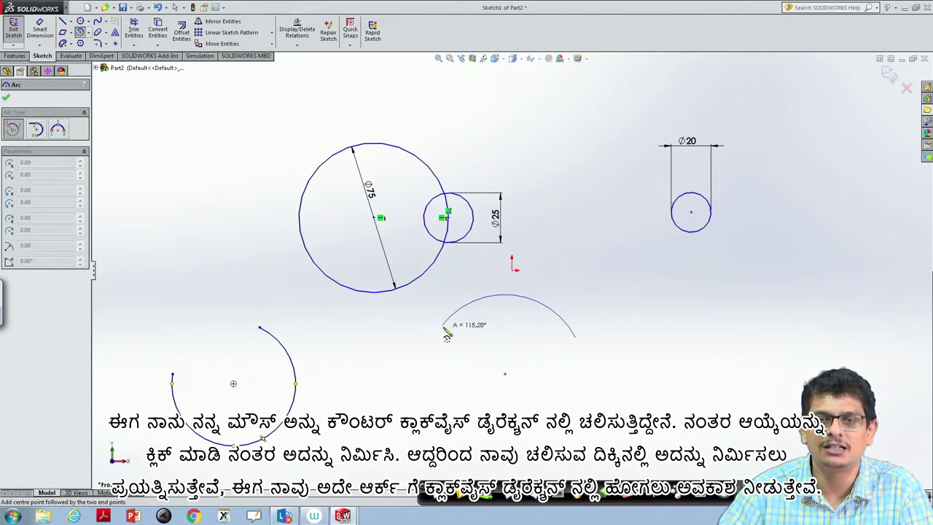
click(442, 327)
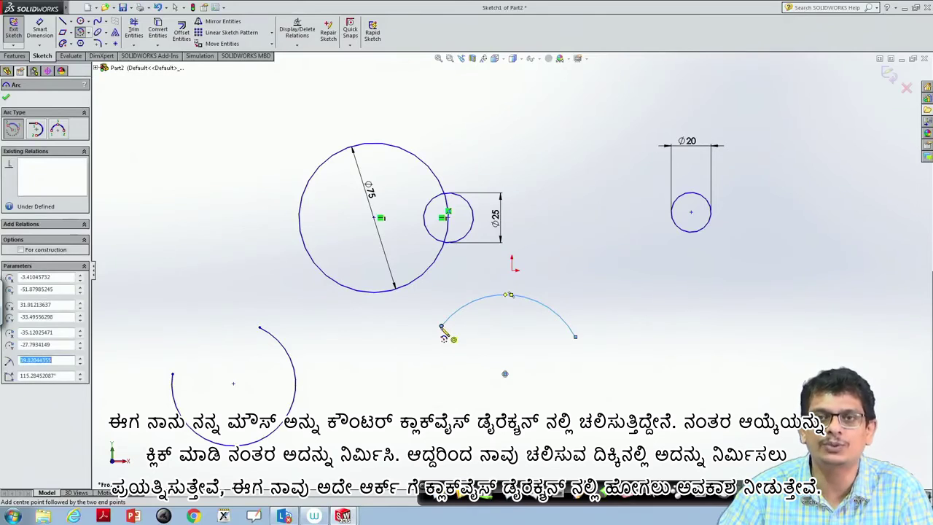
key(Escape)
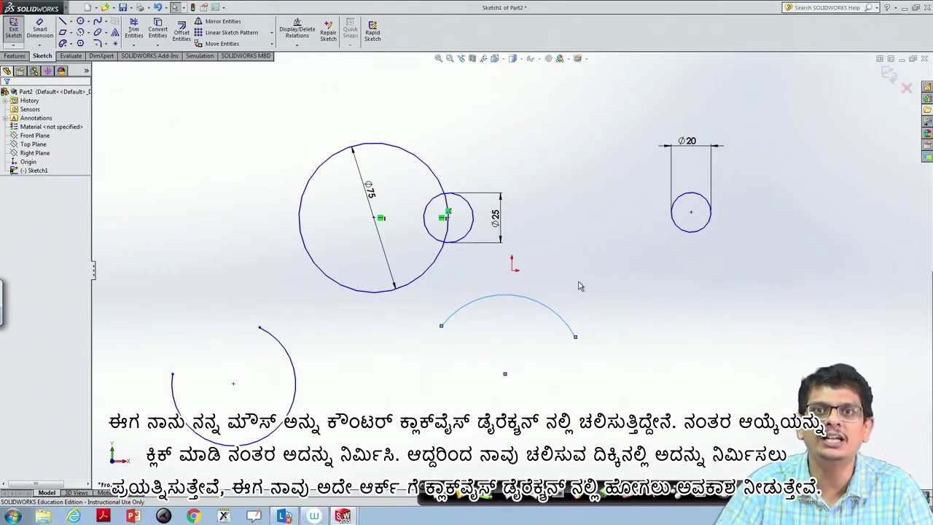
- Draw a third centre-point arc of about 108° below the Ø20 circle, bulging upward
click(90, 41)
click(99, 48)
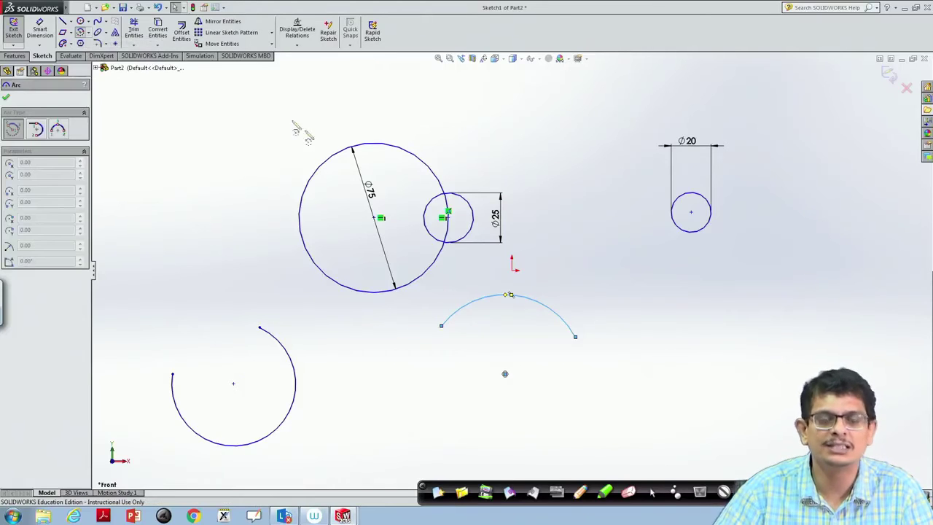
click(669, 311)
click(712, 271)
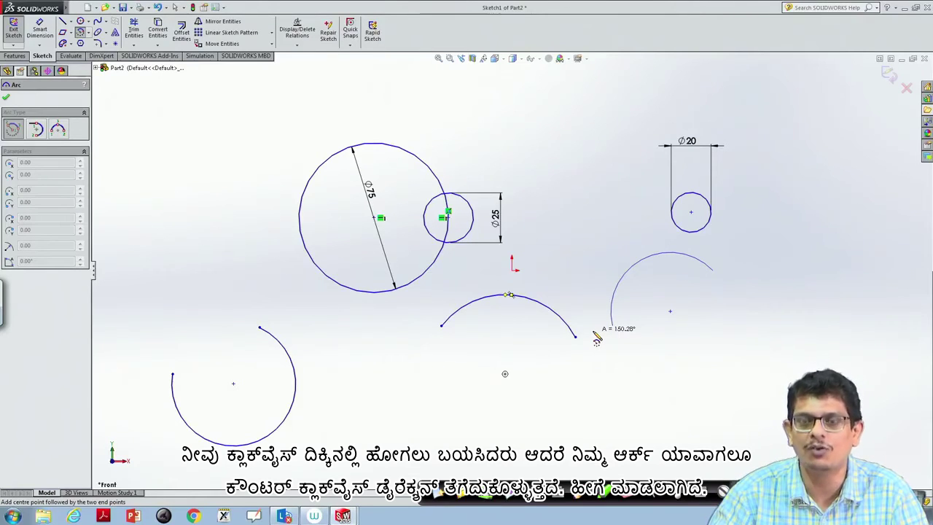
click(615, 287)
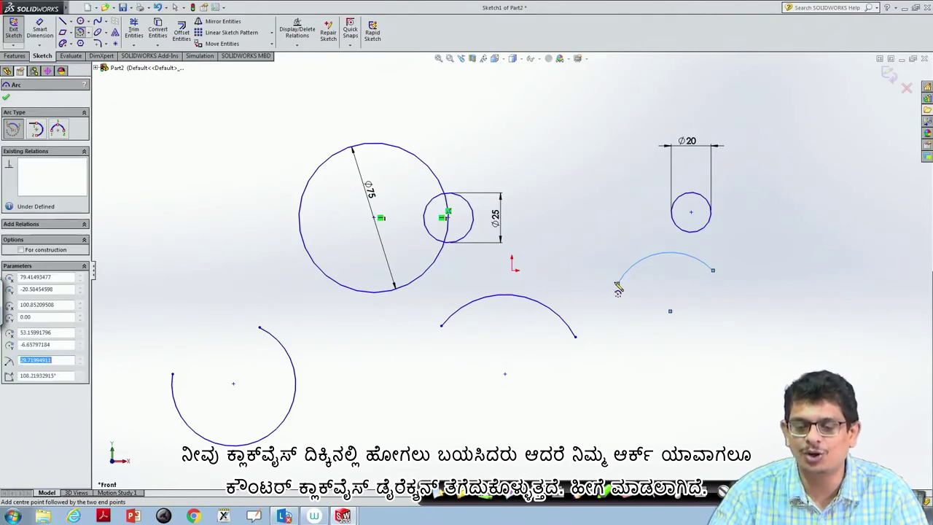
key(Escape)
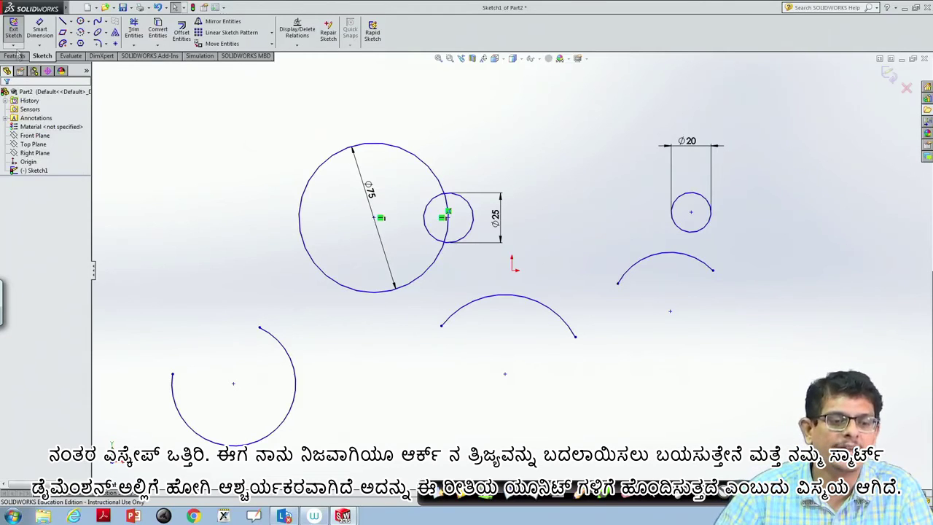
- Dimension the arc below the Ø20 circle to a 10 mm radius (R10)
click(39, 30)
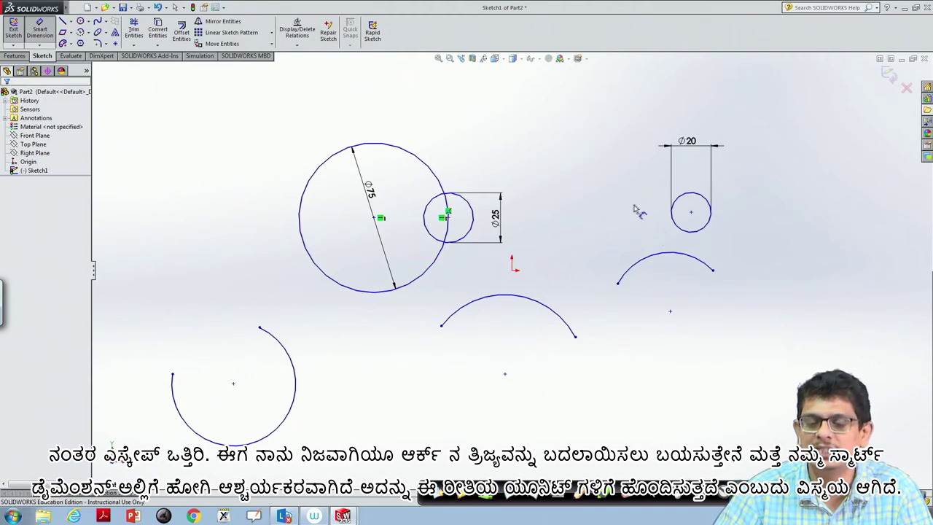
click(668, 259)
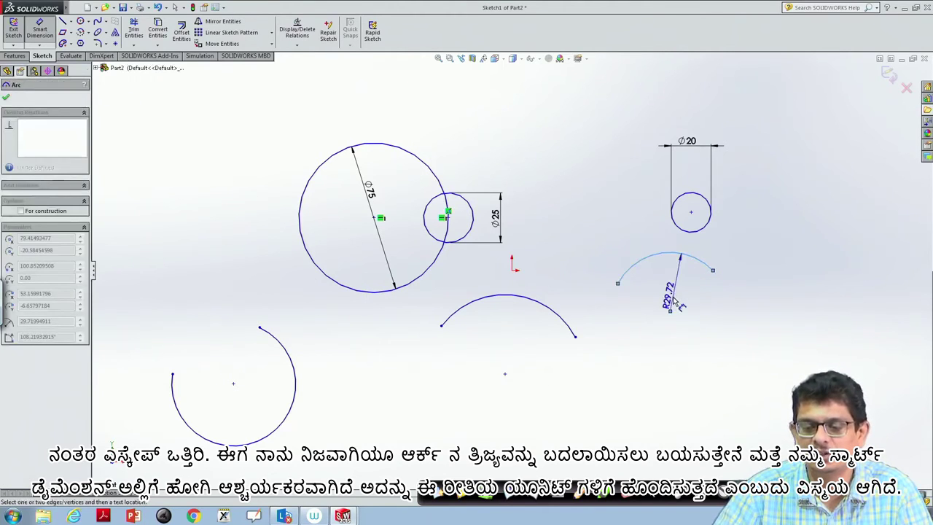
click(677, 293)
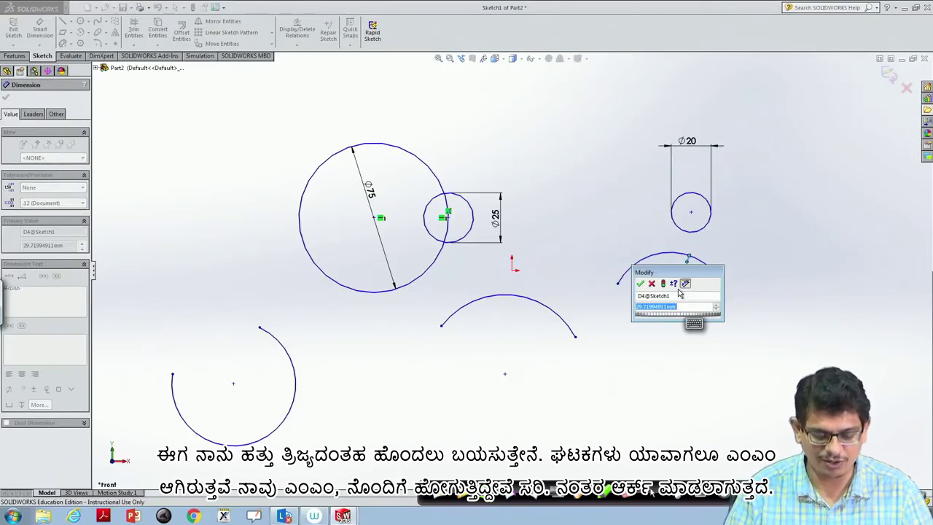
text(10)
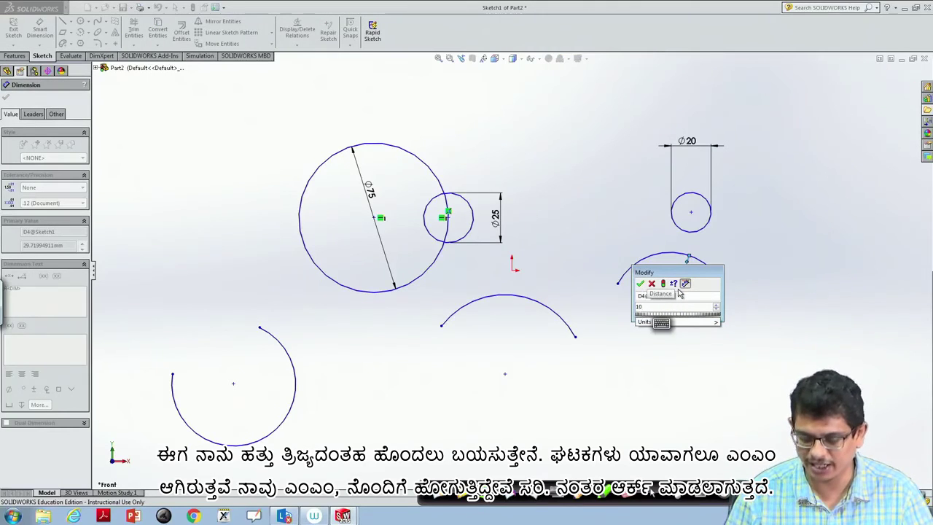
click(714, 321)
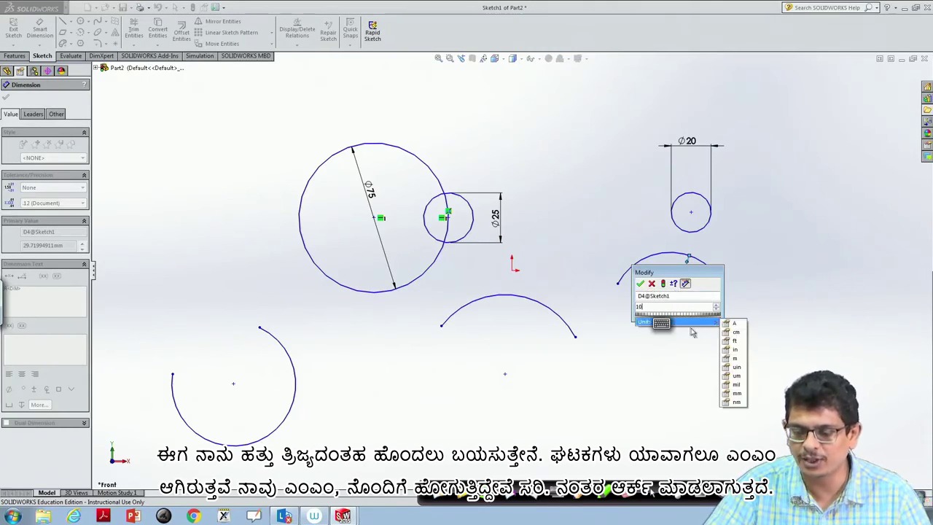
click(737, 394)
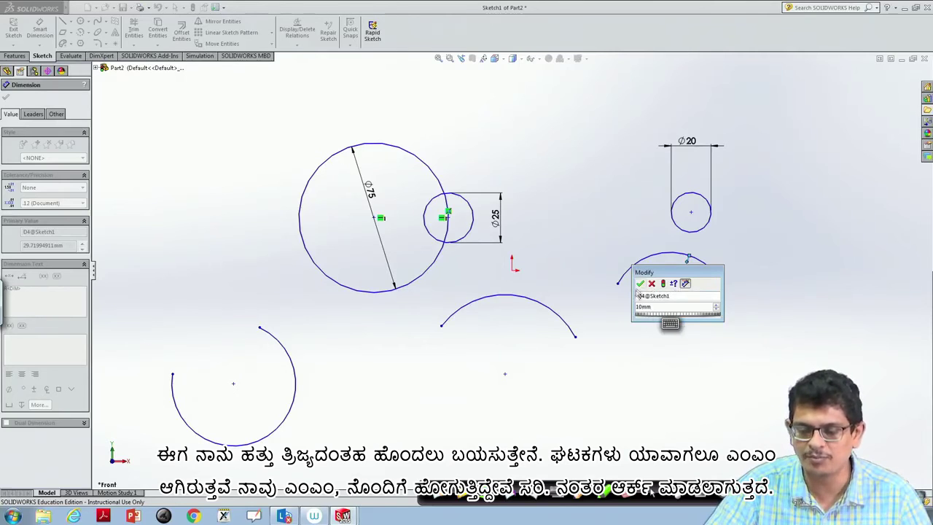
click(640, 283)
key(Escape)
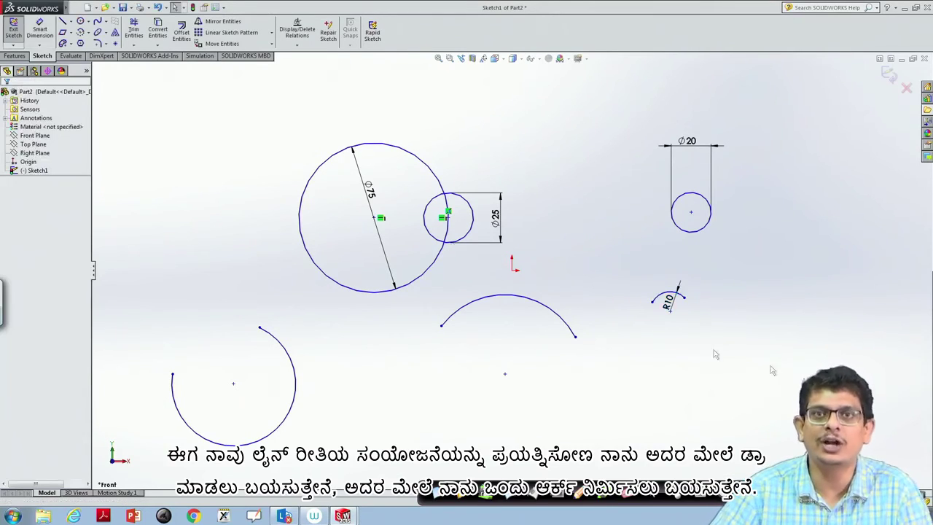
- Draw a horizontal line about 74.5 long at the lower right
click(72, 22)
click(77, 33)
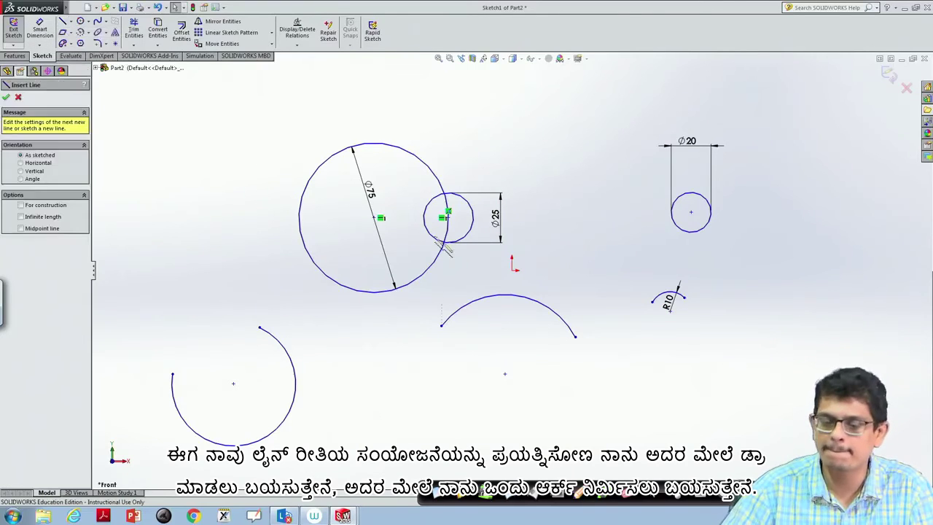
click(665, 382)
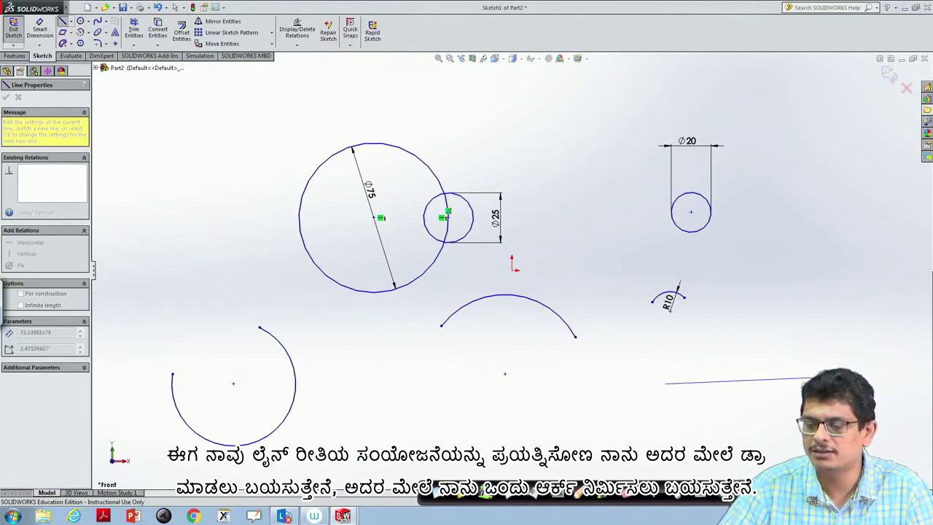
click(801, 385)
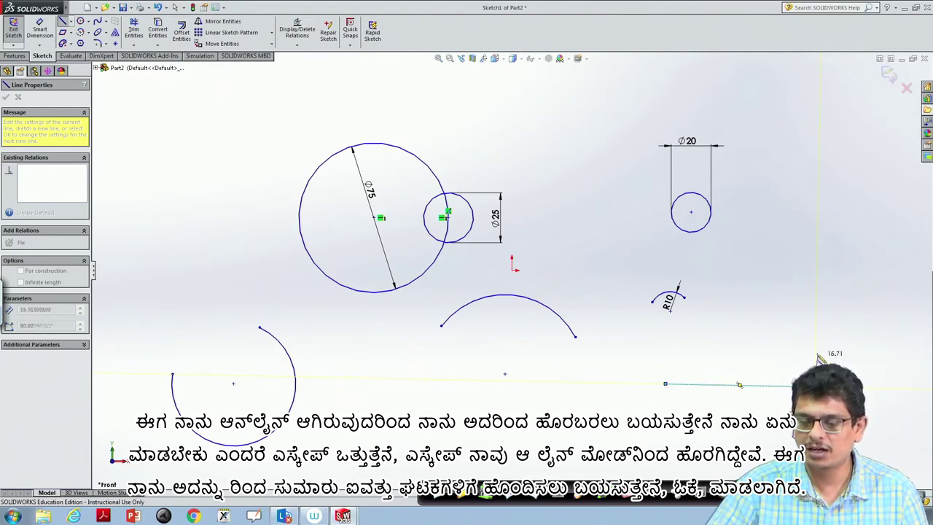
key(a)
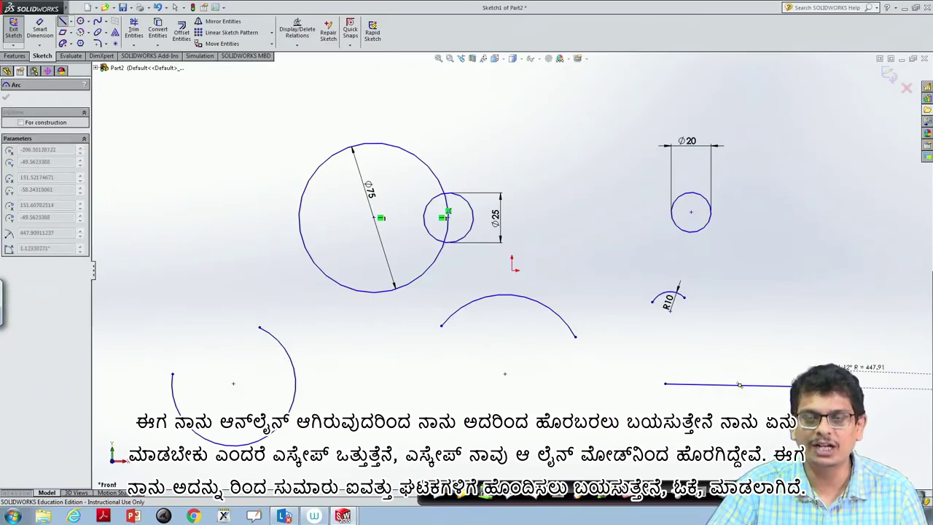
key(Escape)
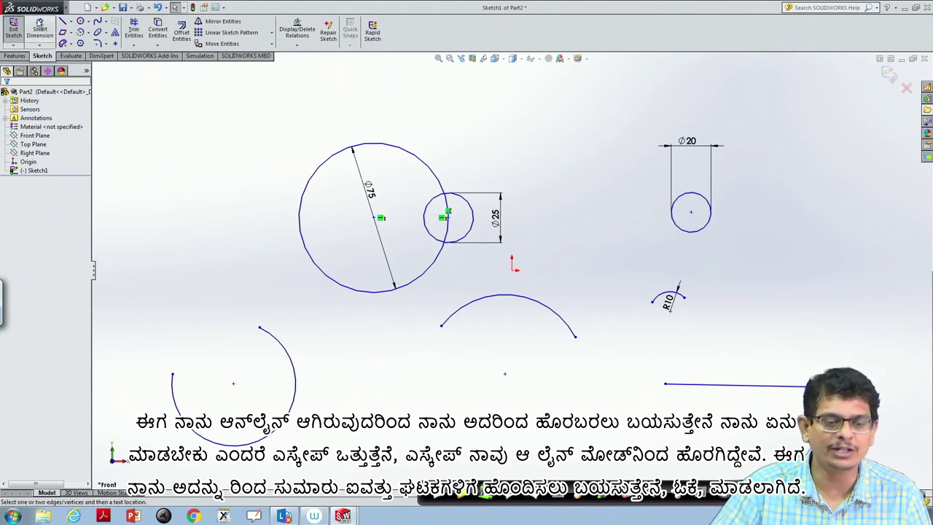
- Add a length dimension to the bottom line, placed below it
click(49, 35)
click(737, 389)
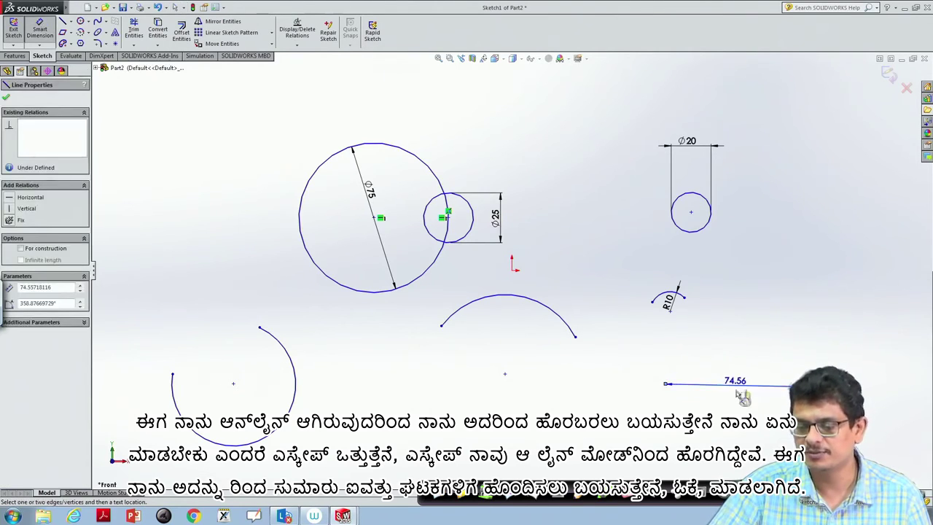
click(739, 410)
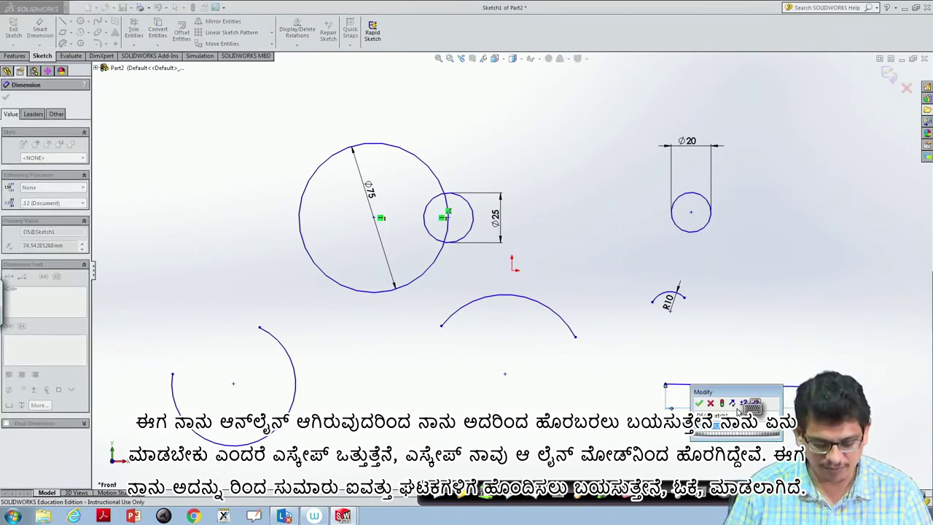
- Set the bottom line to 50 and span it with a 180° semicircle centred at its midpoint
text(50)
click(698, 402)
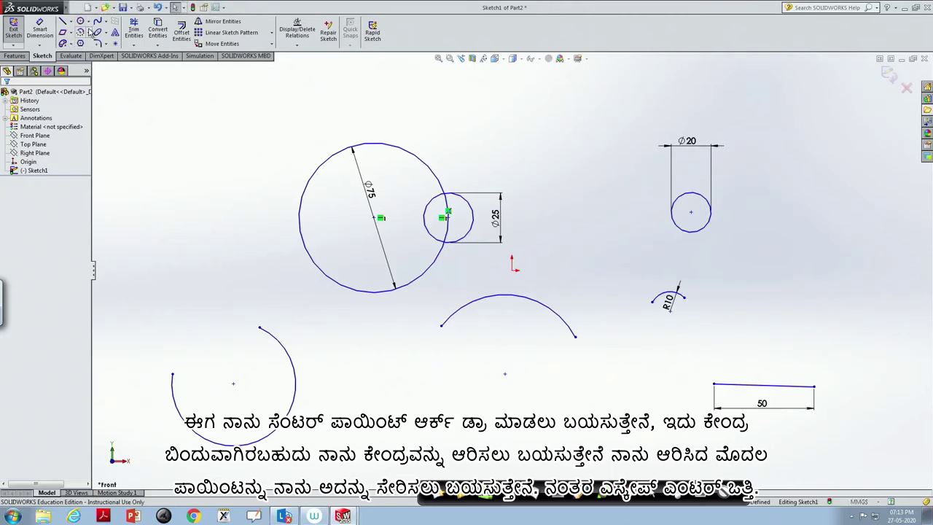
click(103, 33)
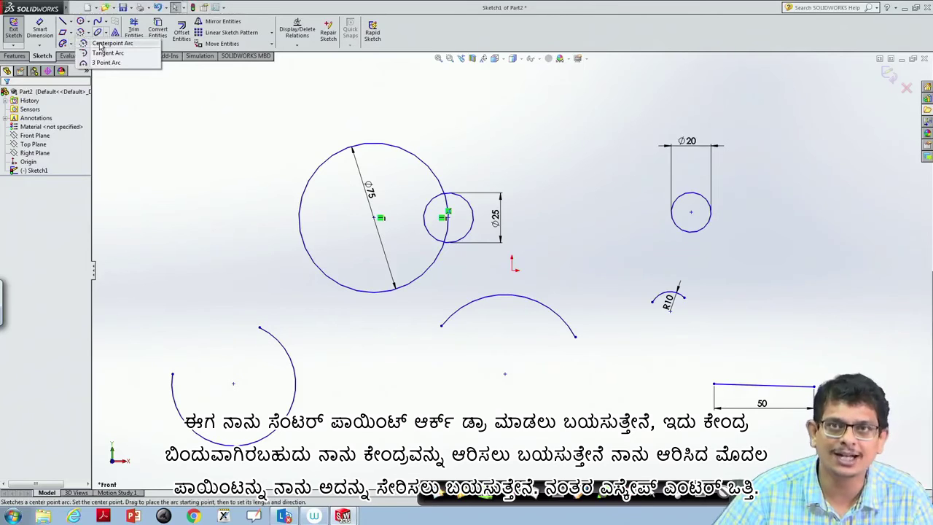
click(102, 44)
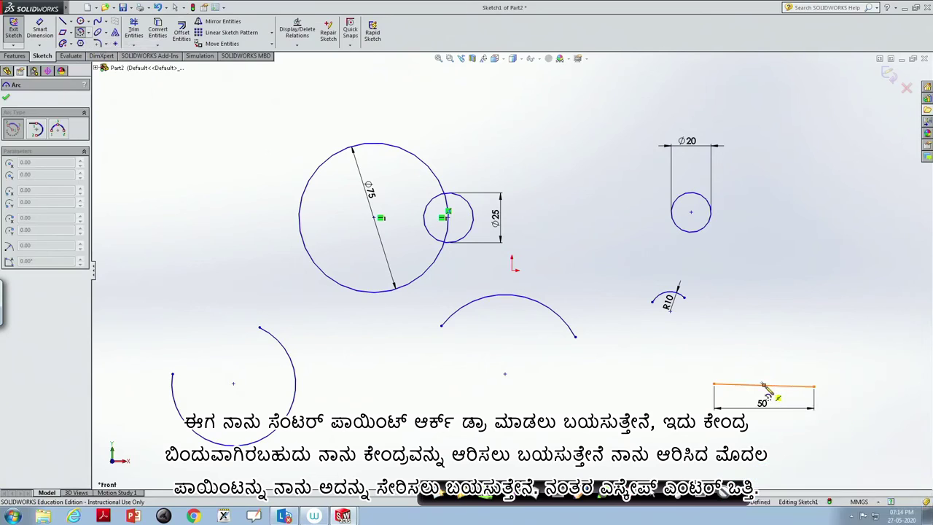
click(763, 386)
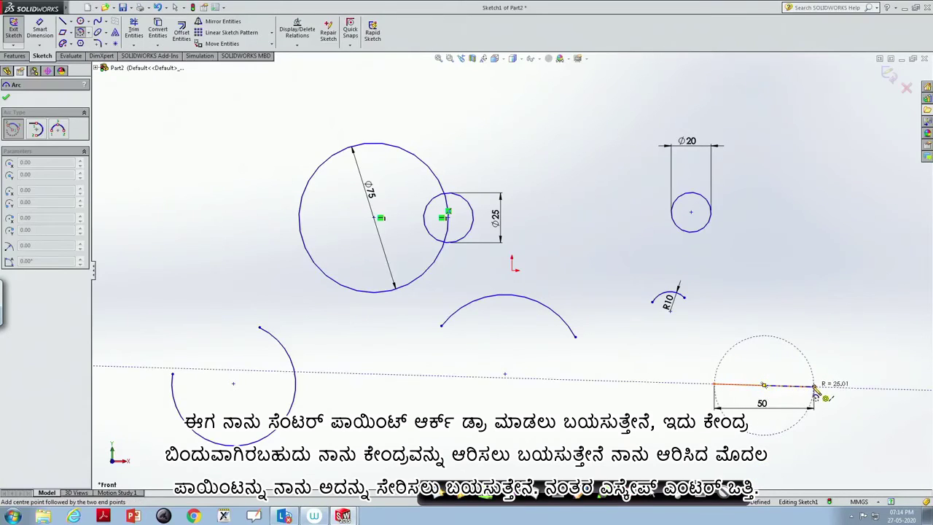
click(813, 385)
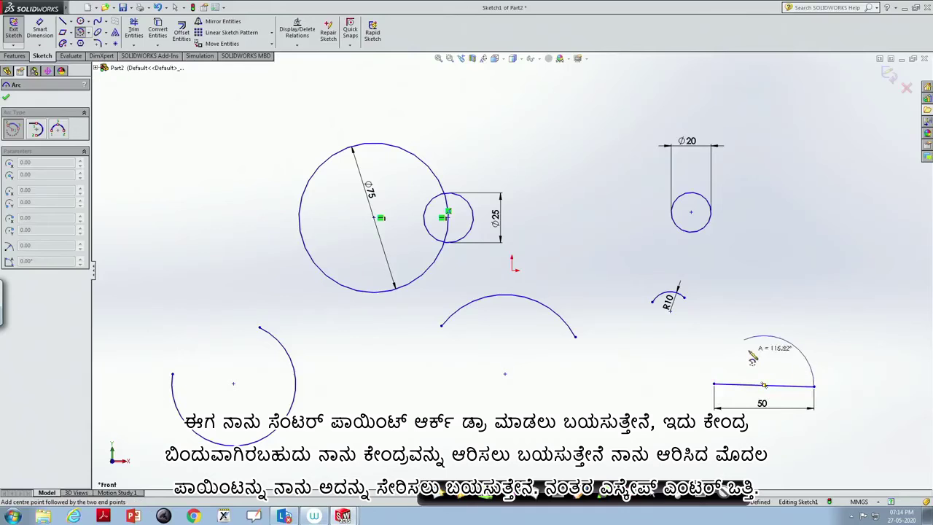
click(715, 386)
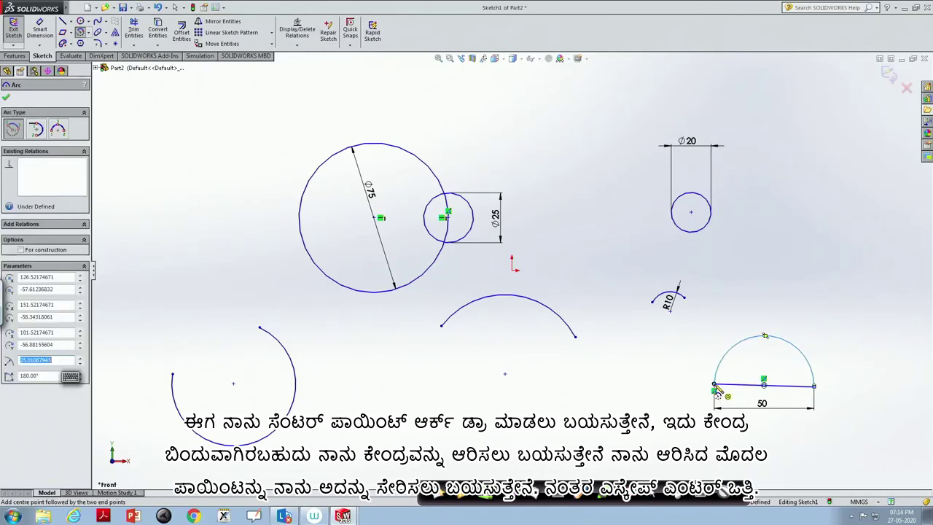
key(Escape)
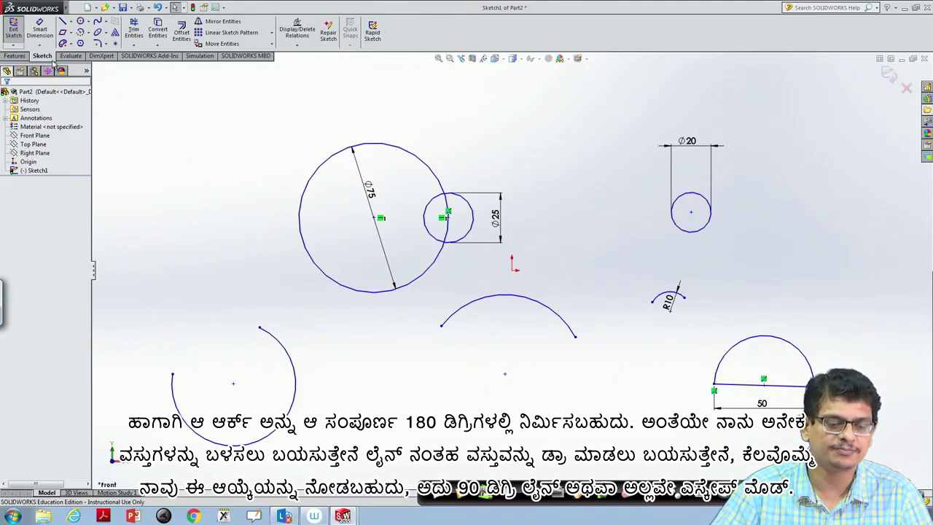
- Draw a vertical line about 77 long between the Ø25 and Ø20 circles
click(72, 23)
click(80, 33)
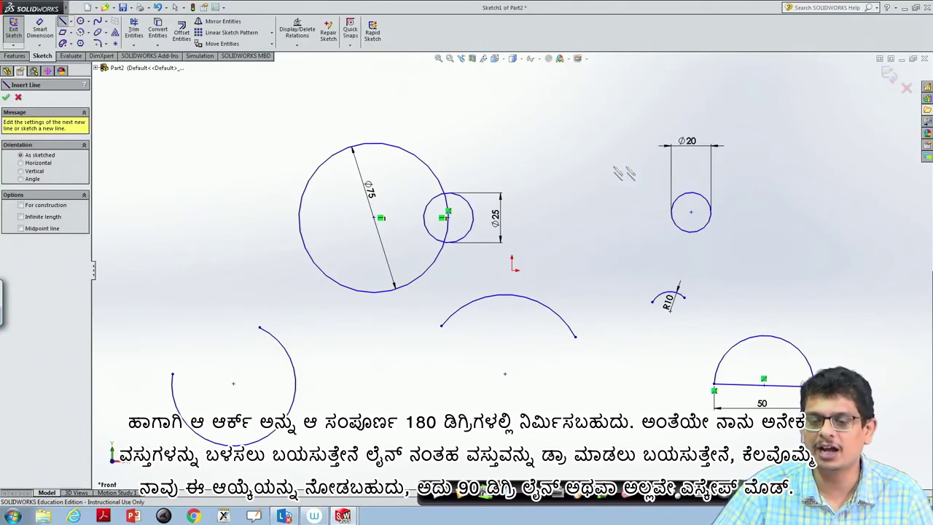
click(569, 107)
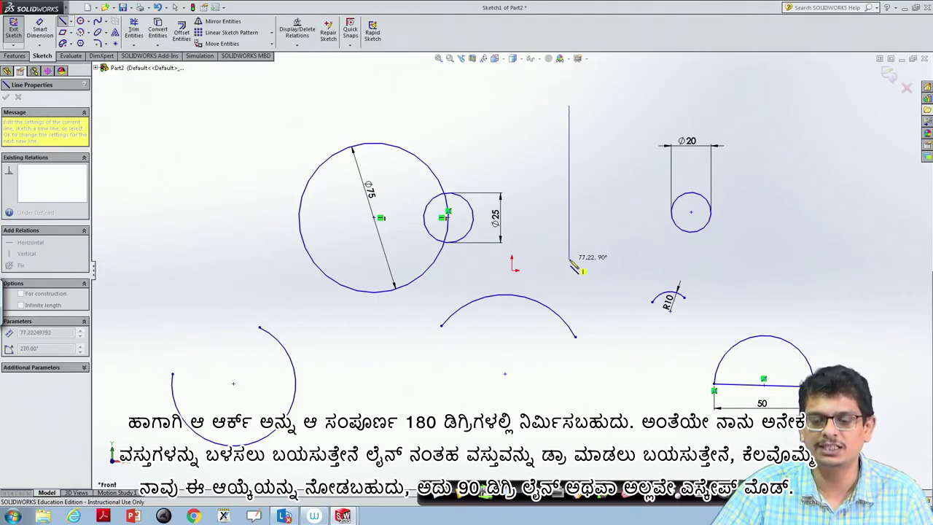
click(569, 260)
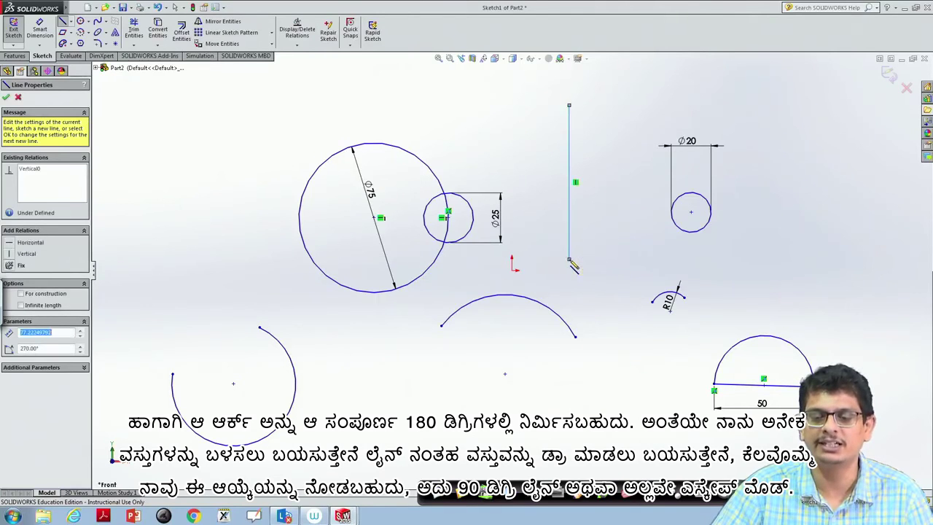
key(Escape)
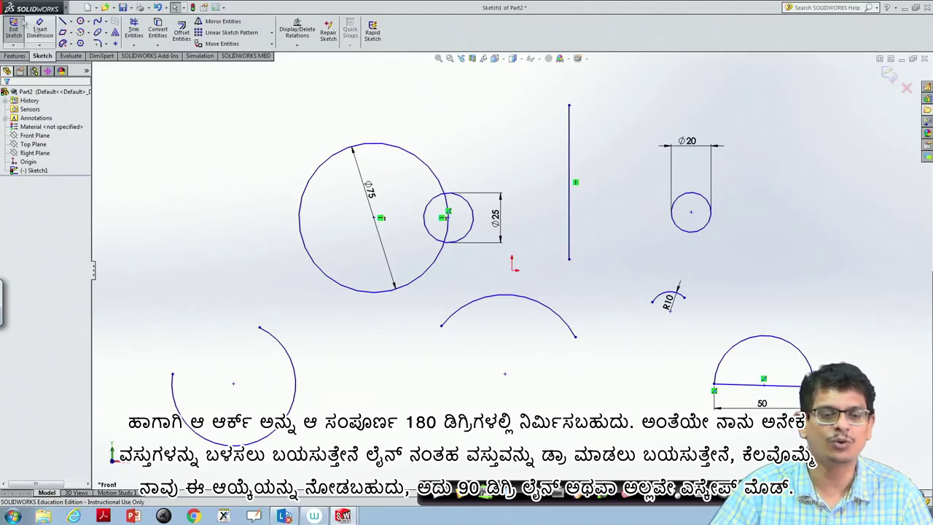
click(76, 7)
- Draw a circle centred on the vertical line's lower endpoint
click(217, 107)
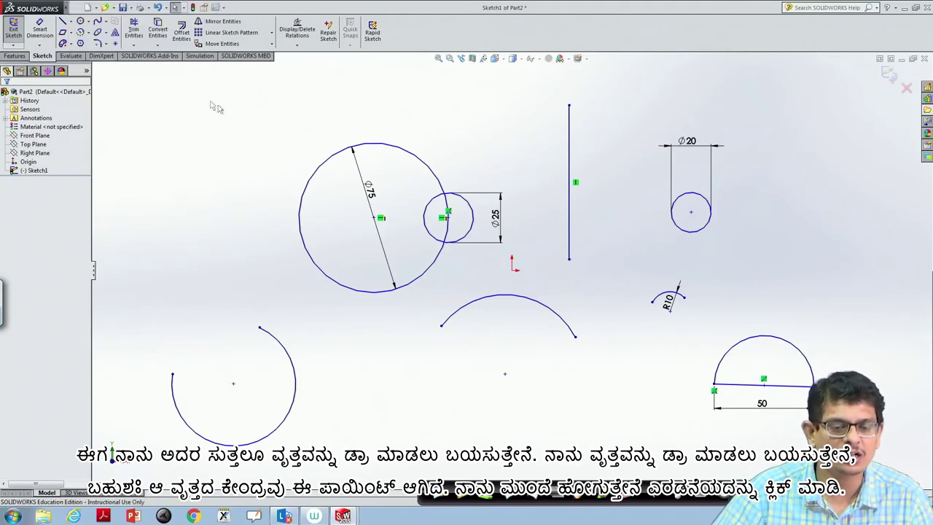
click(88, 24)
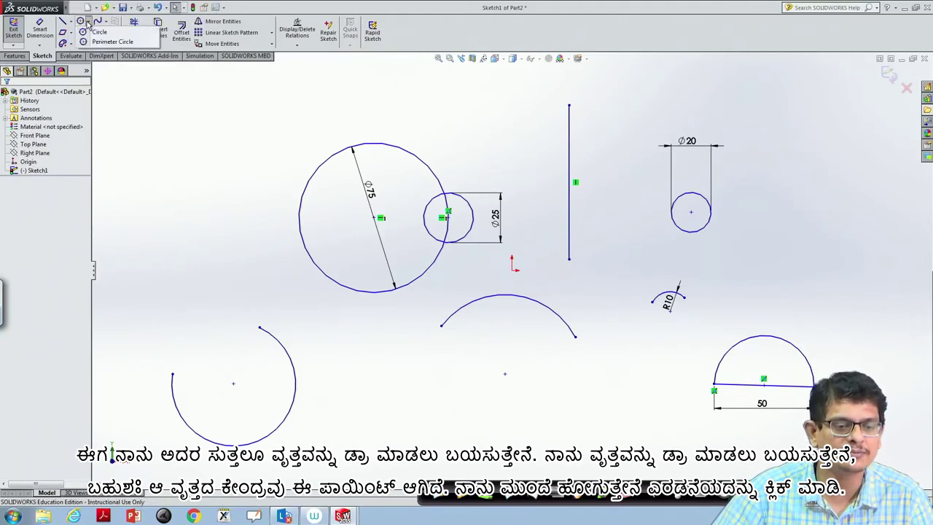
click(99, 32)
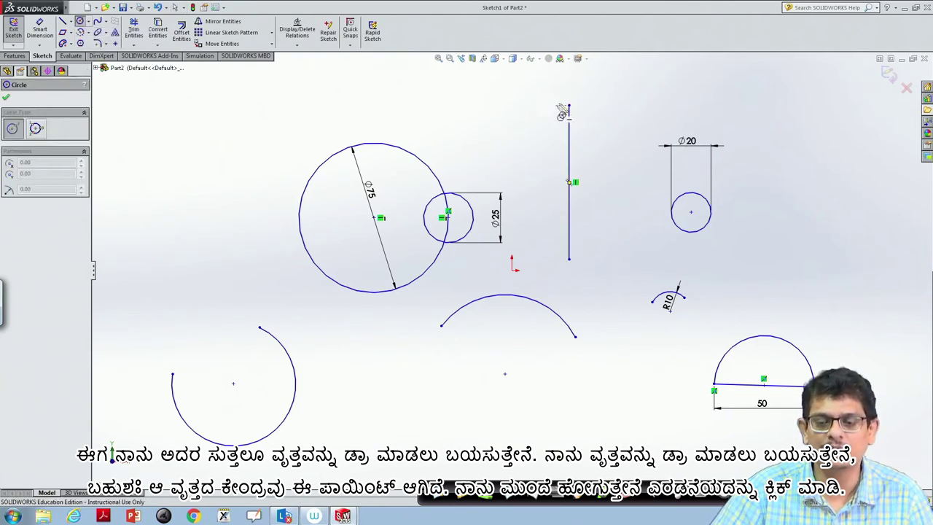
click(569, 260)
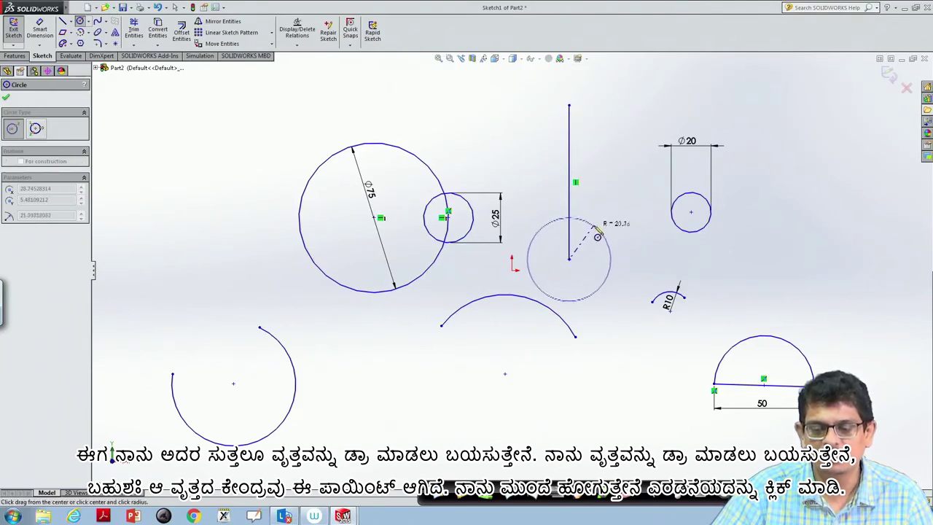
click(600, 228)
key(Escape)
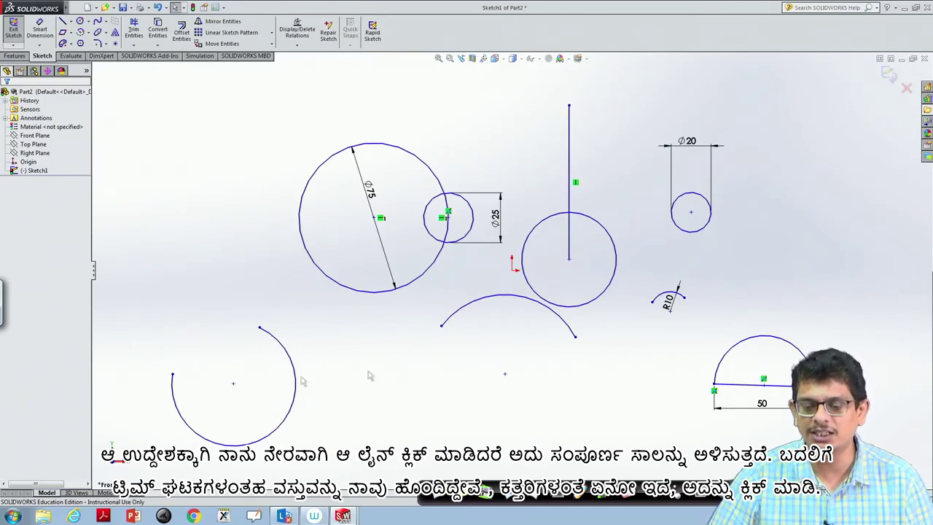
- Power-trim the vertical line's segment inside the new circle so it stops at the circle's top
click(569, 254)
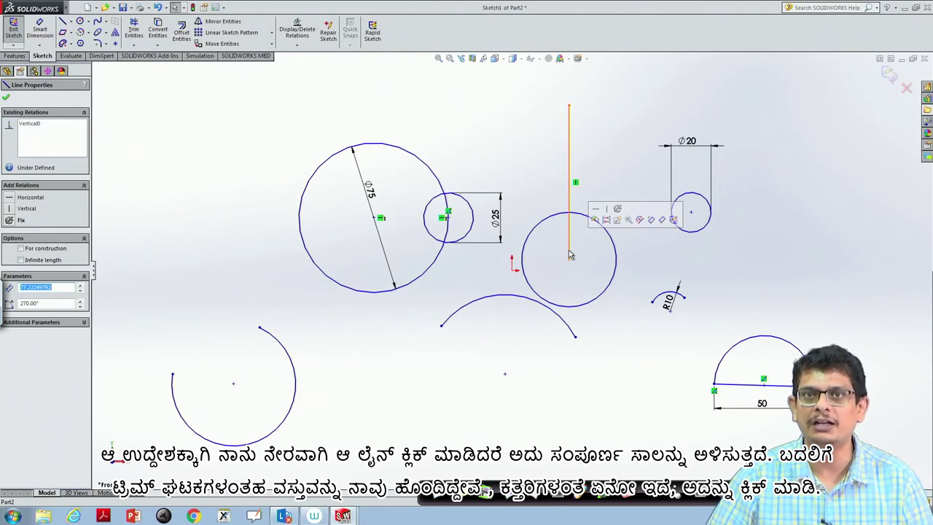
click(485, 266)
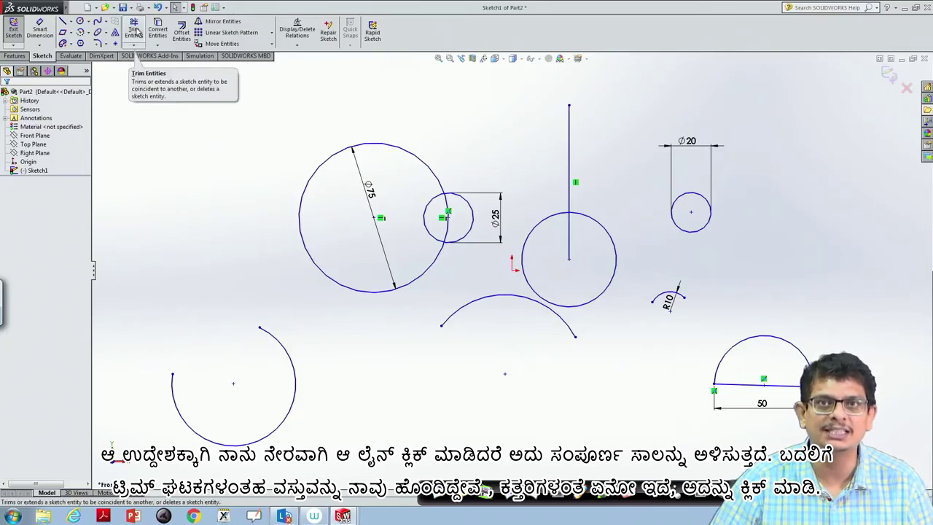
click(136, 30)
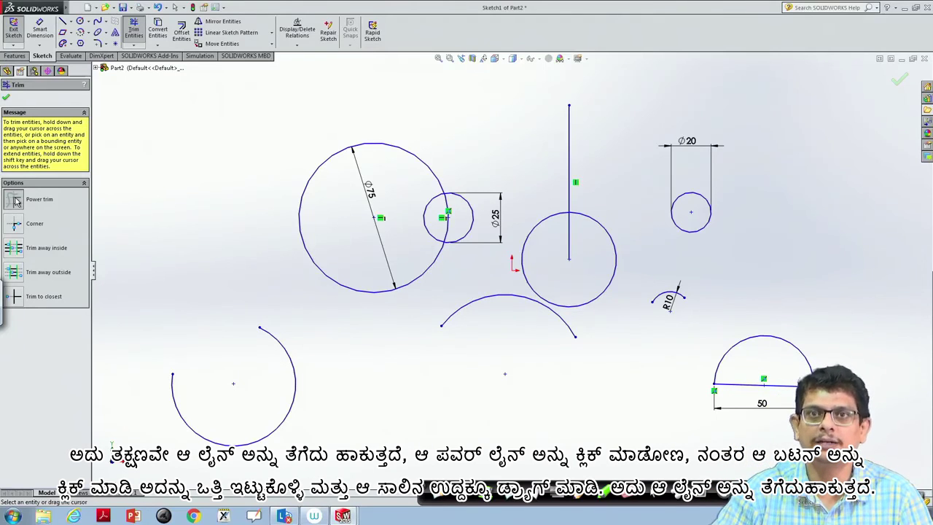
click(16, 202)
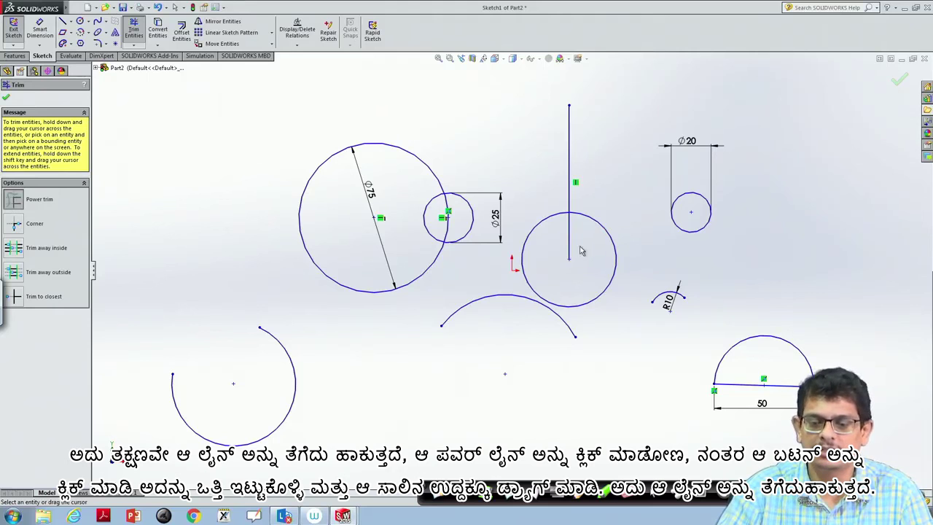
drag(562, 239, 575, 241)
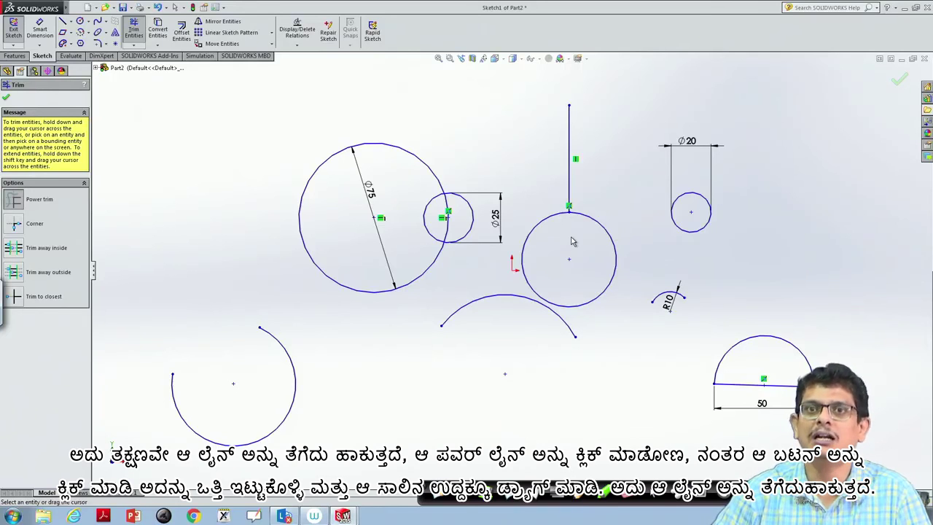
key(Escape)
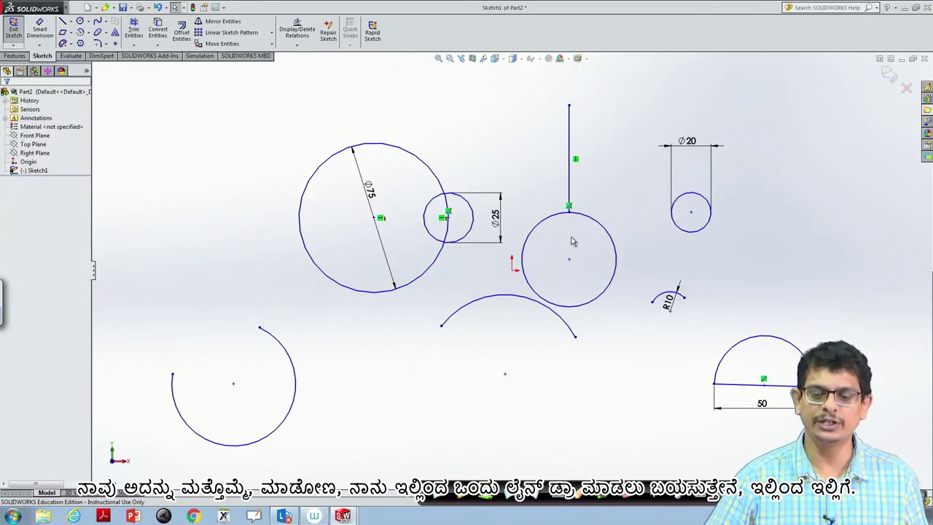
- Draw a slanted line from the circle's lower-left edge through its centre, past the upper right
click(71, 24)
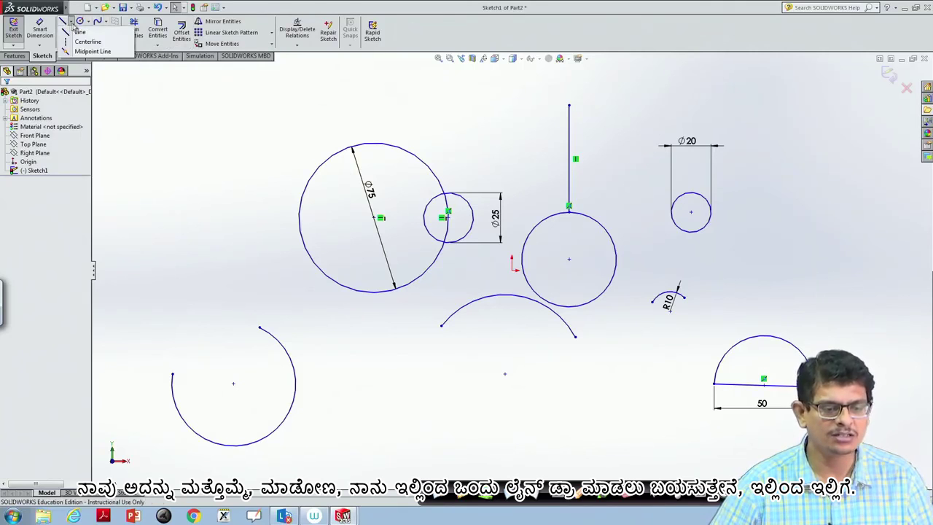
click(81, 31)
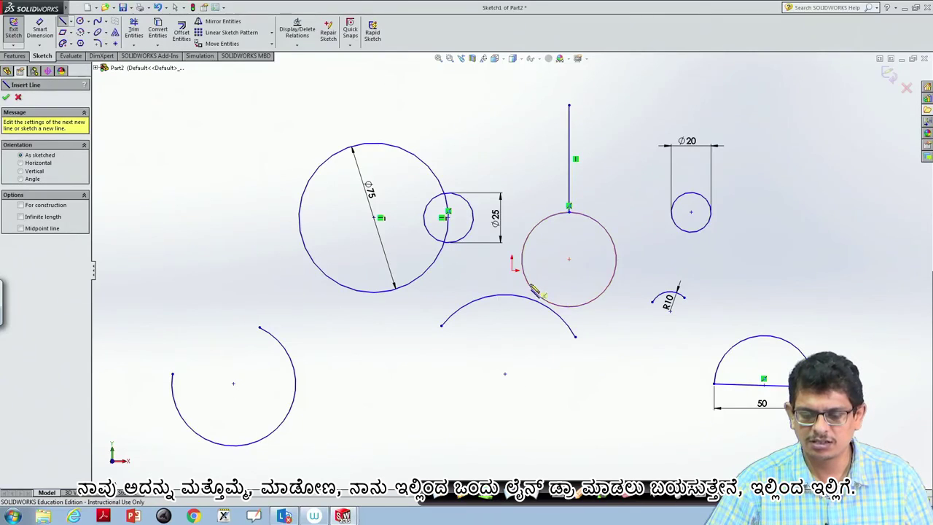
click(569, 260)
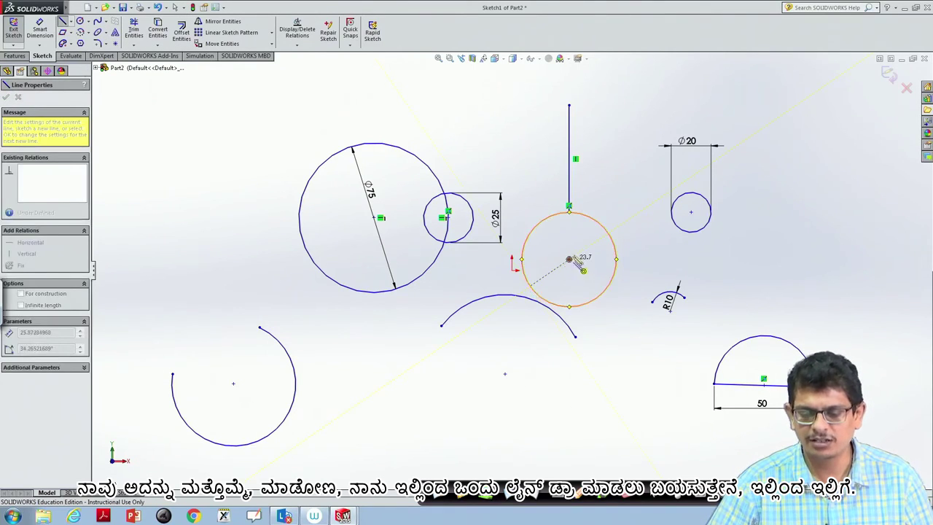
click(644, 212)
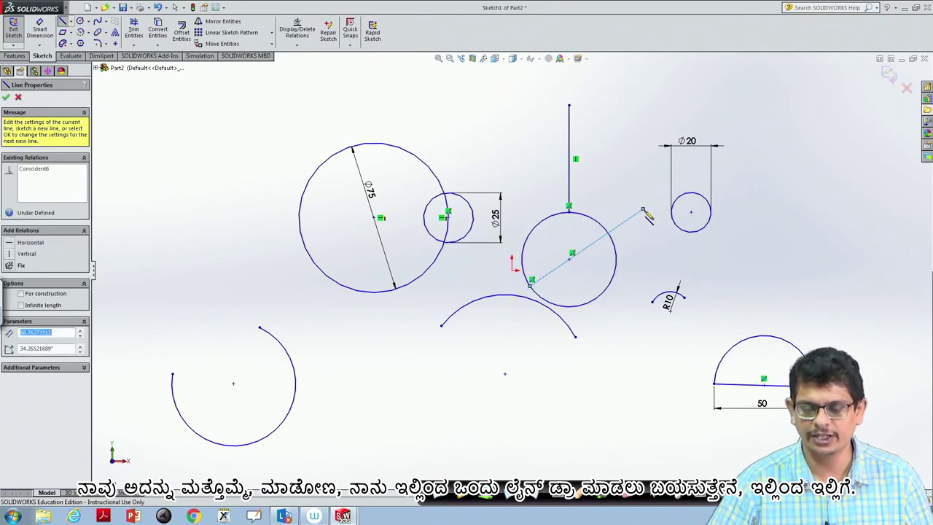
key(Escape)
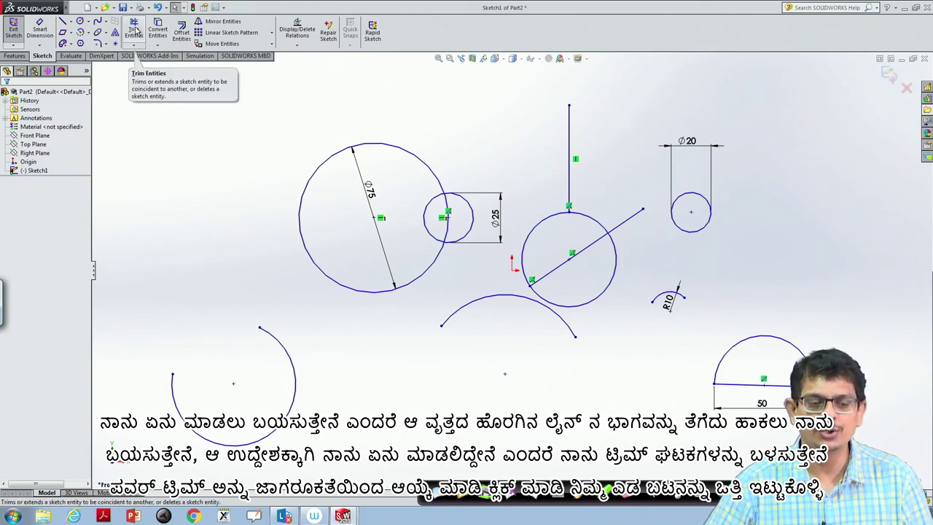
- Power-trim the slanted line's part outside the circle
click(135, 30)
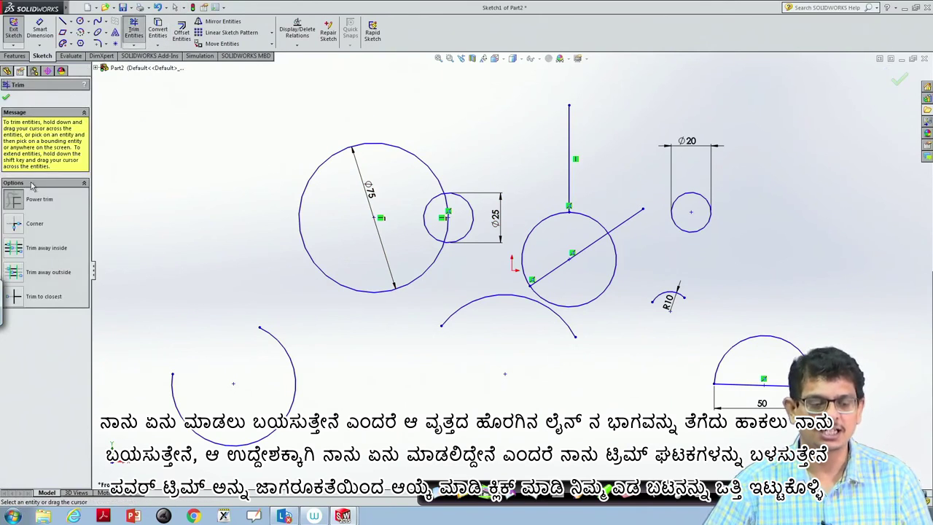
click(16, 204)
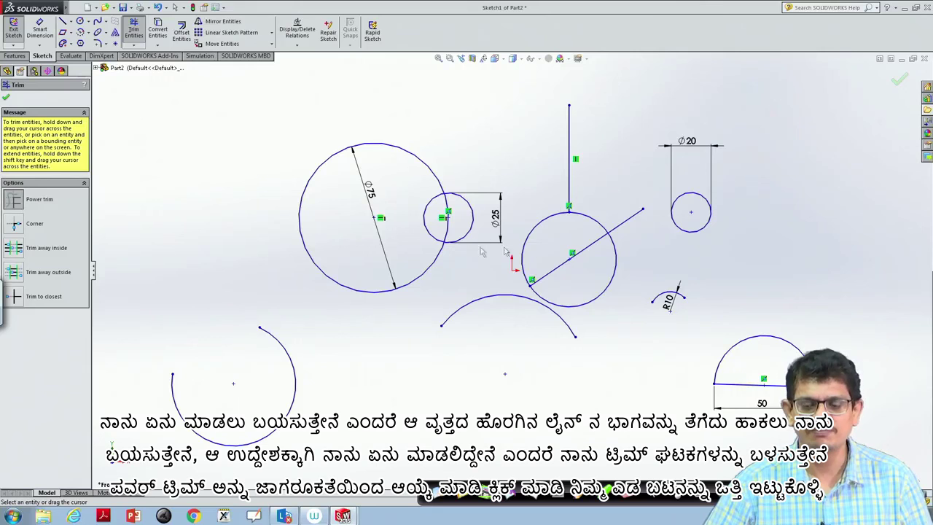
drag(633, 214, 642, 237)
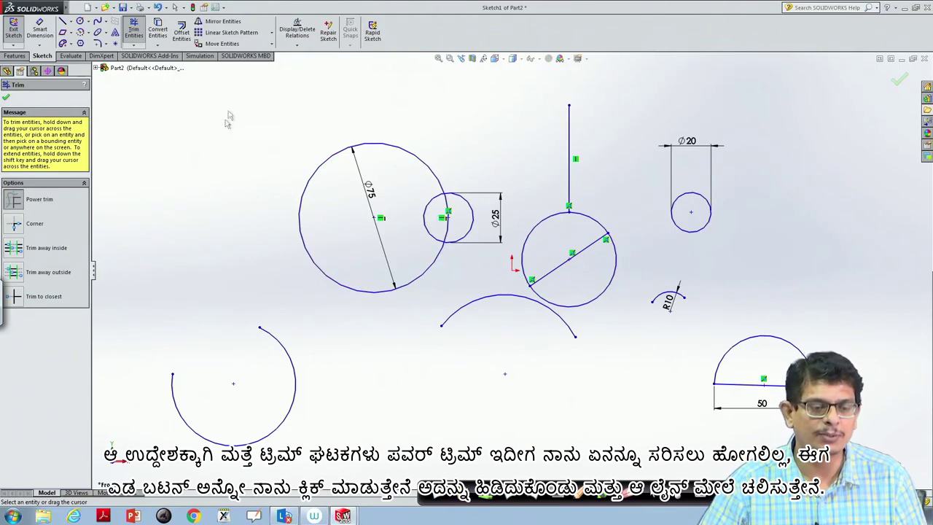
- Trim away the circle's right-hand arcs, leaving only the left arc joined to both lines
click(138, 33)
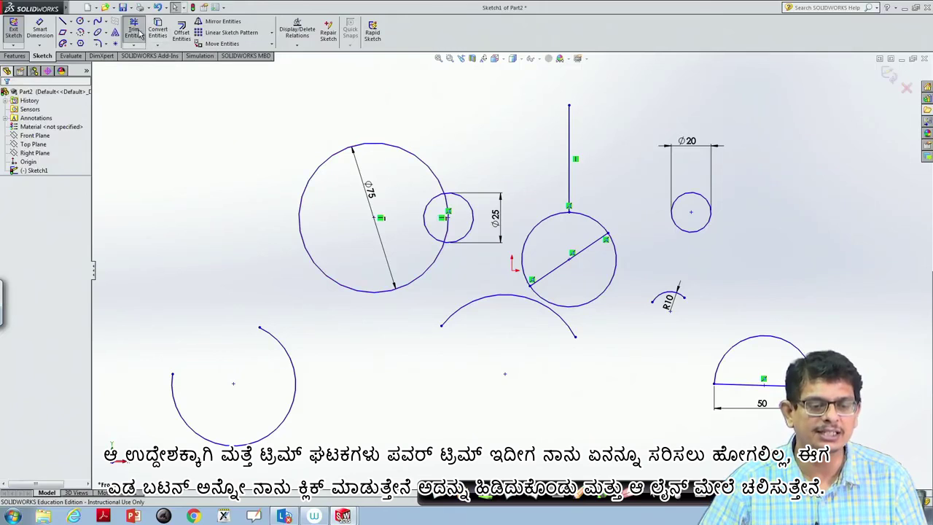
click(138, 34)
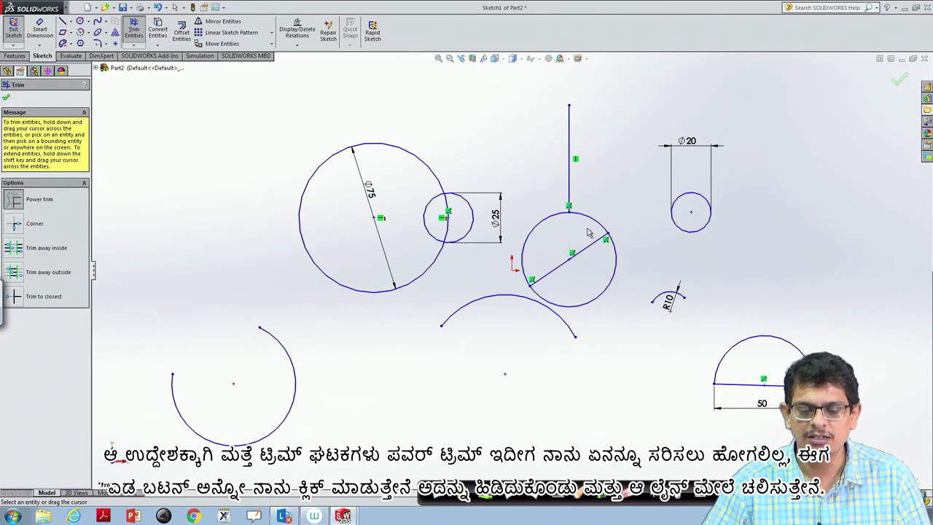
drag(594, 226, 599, 218)
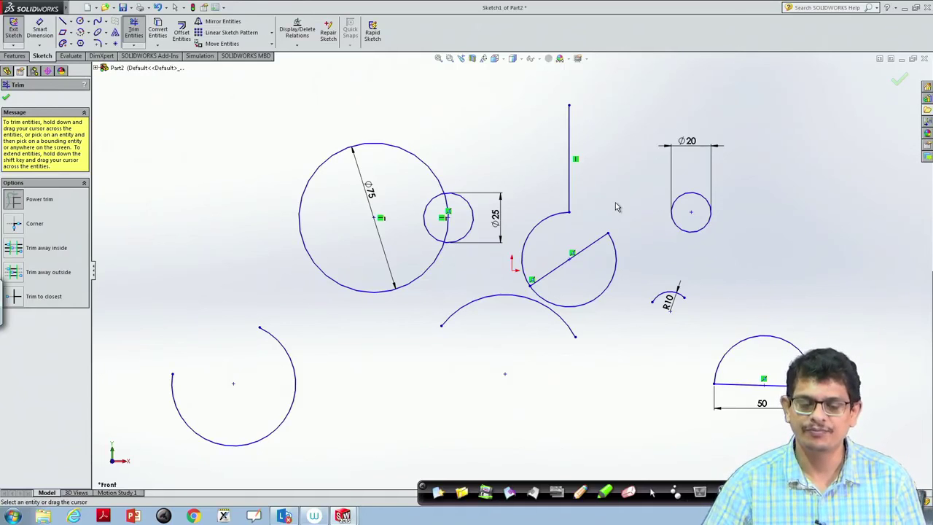
click(28, 207)
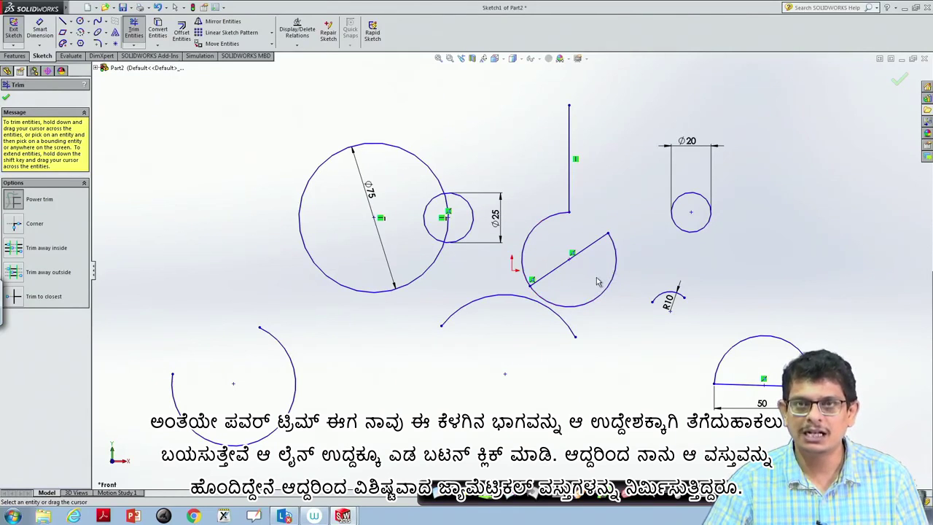
click(609, 285)
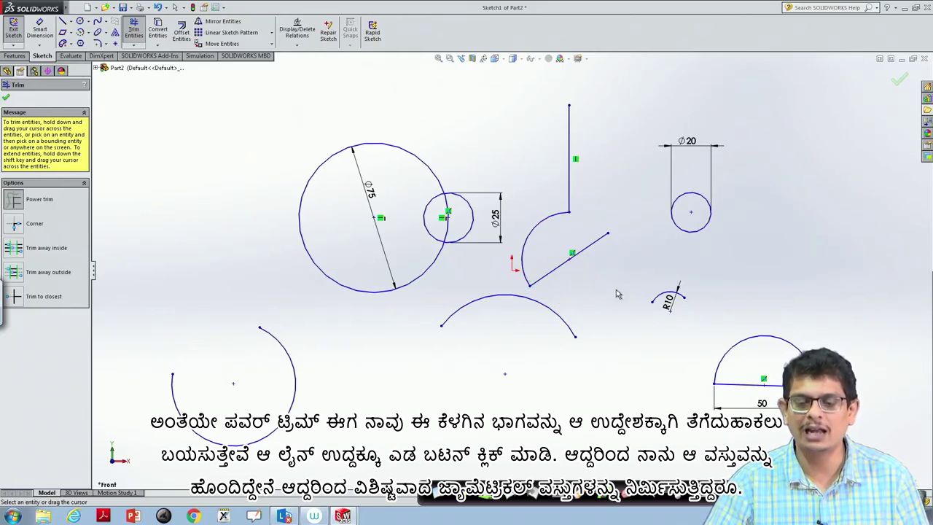
key(Escape)
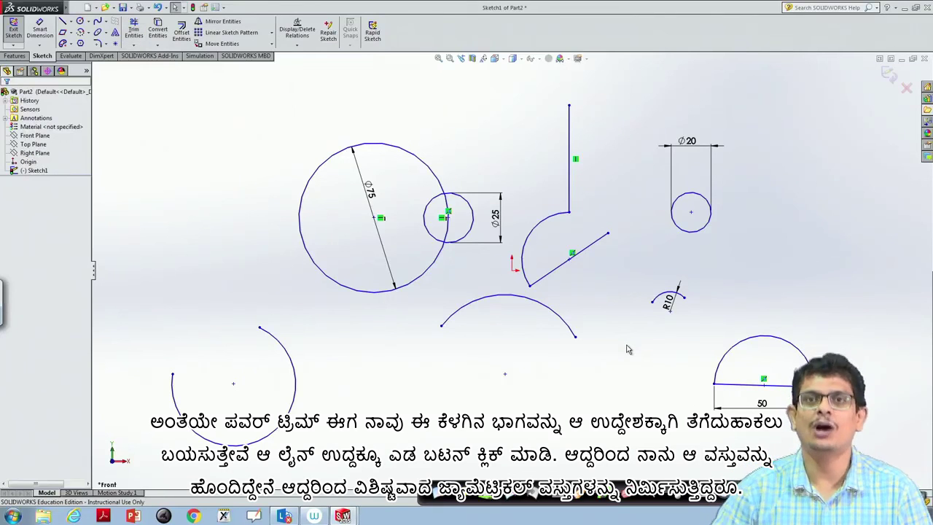